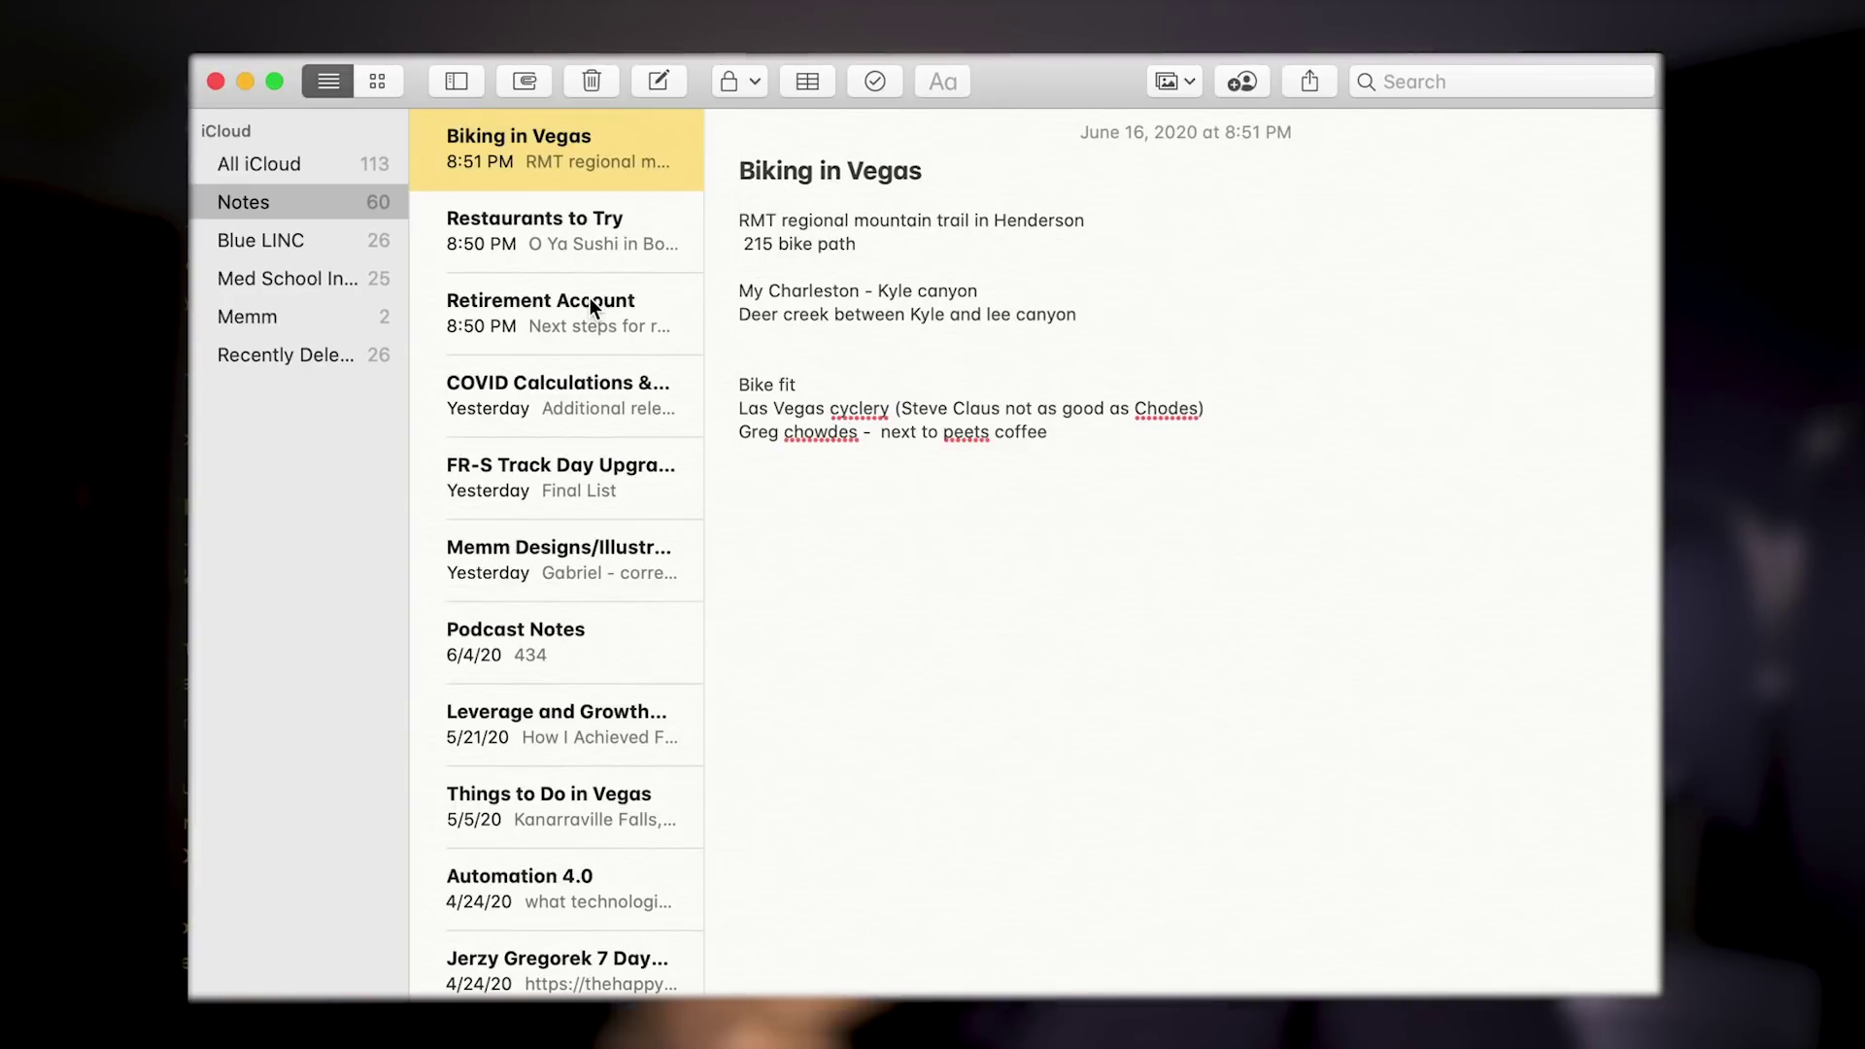
Switch from Biking in Vegas to the FR-S Track Day Upgrades note in Apple Notes
left_click(550, 468)
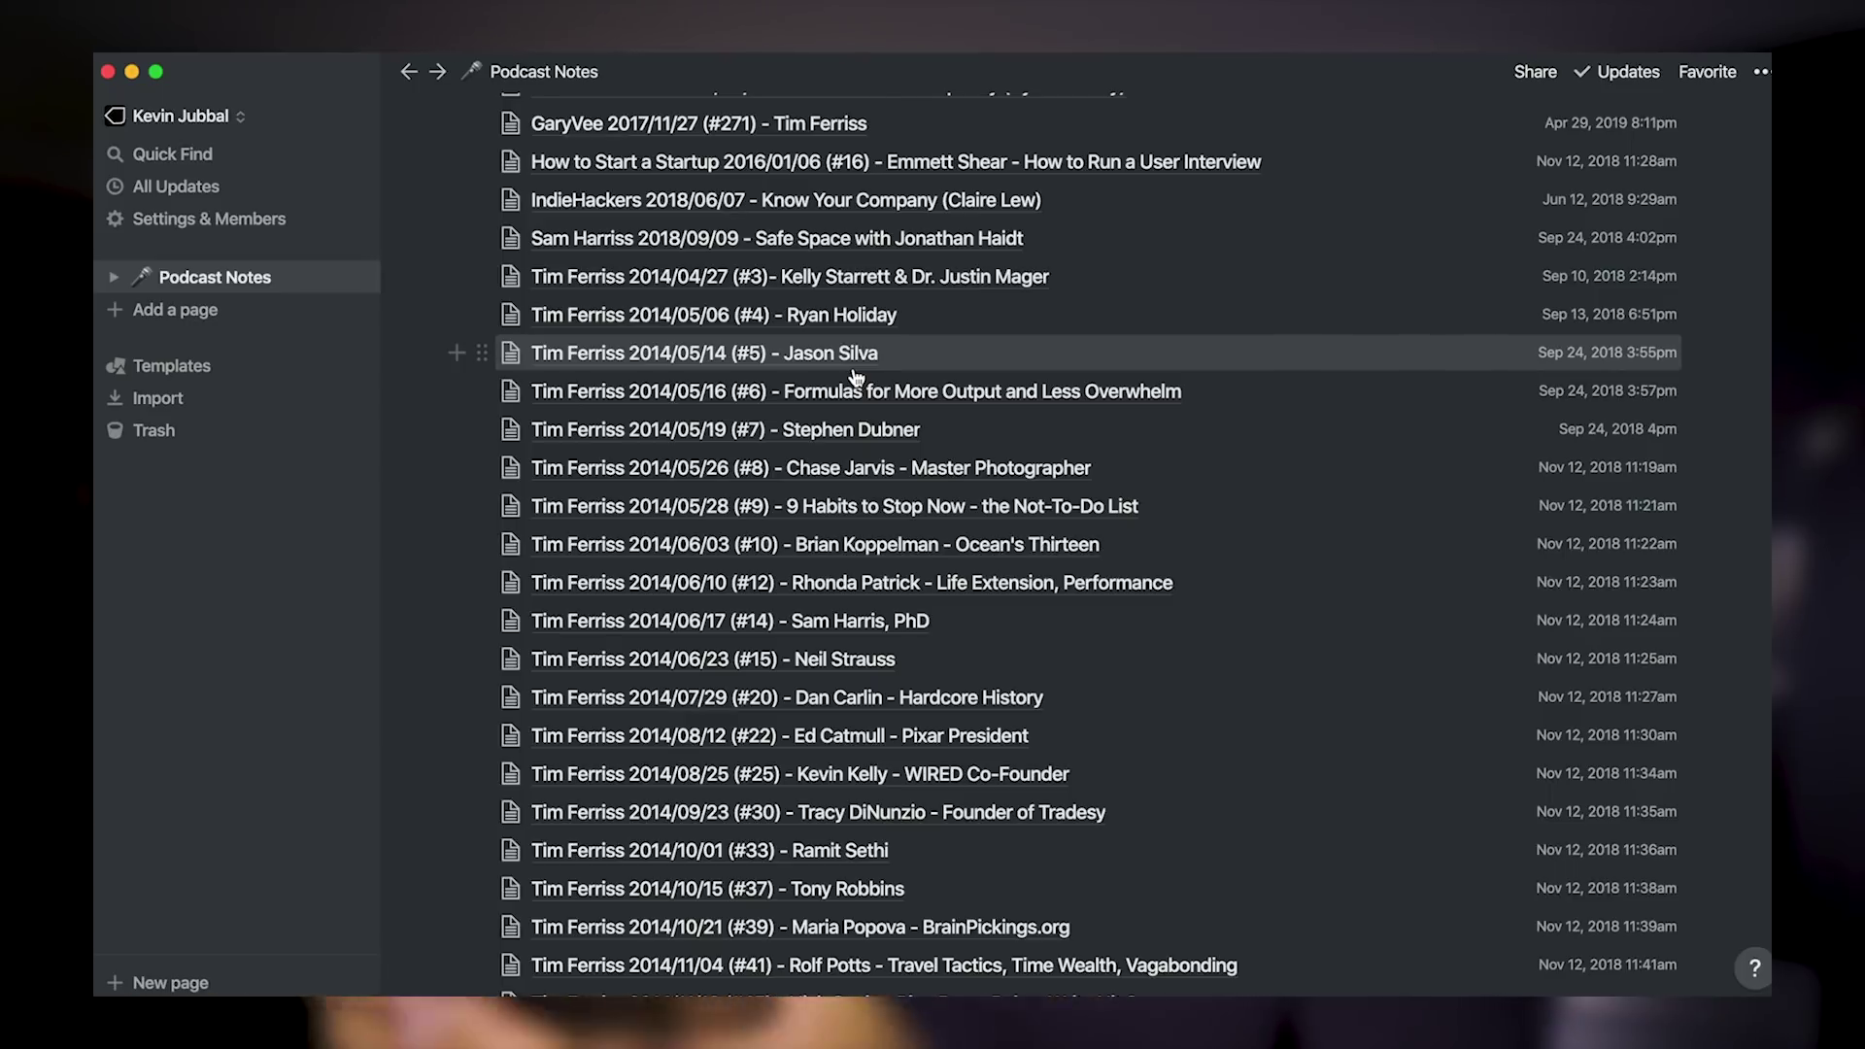
scroll(874, 437, "up", 3)
scroll(899, 485, "down", 10)
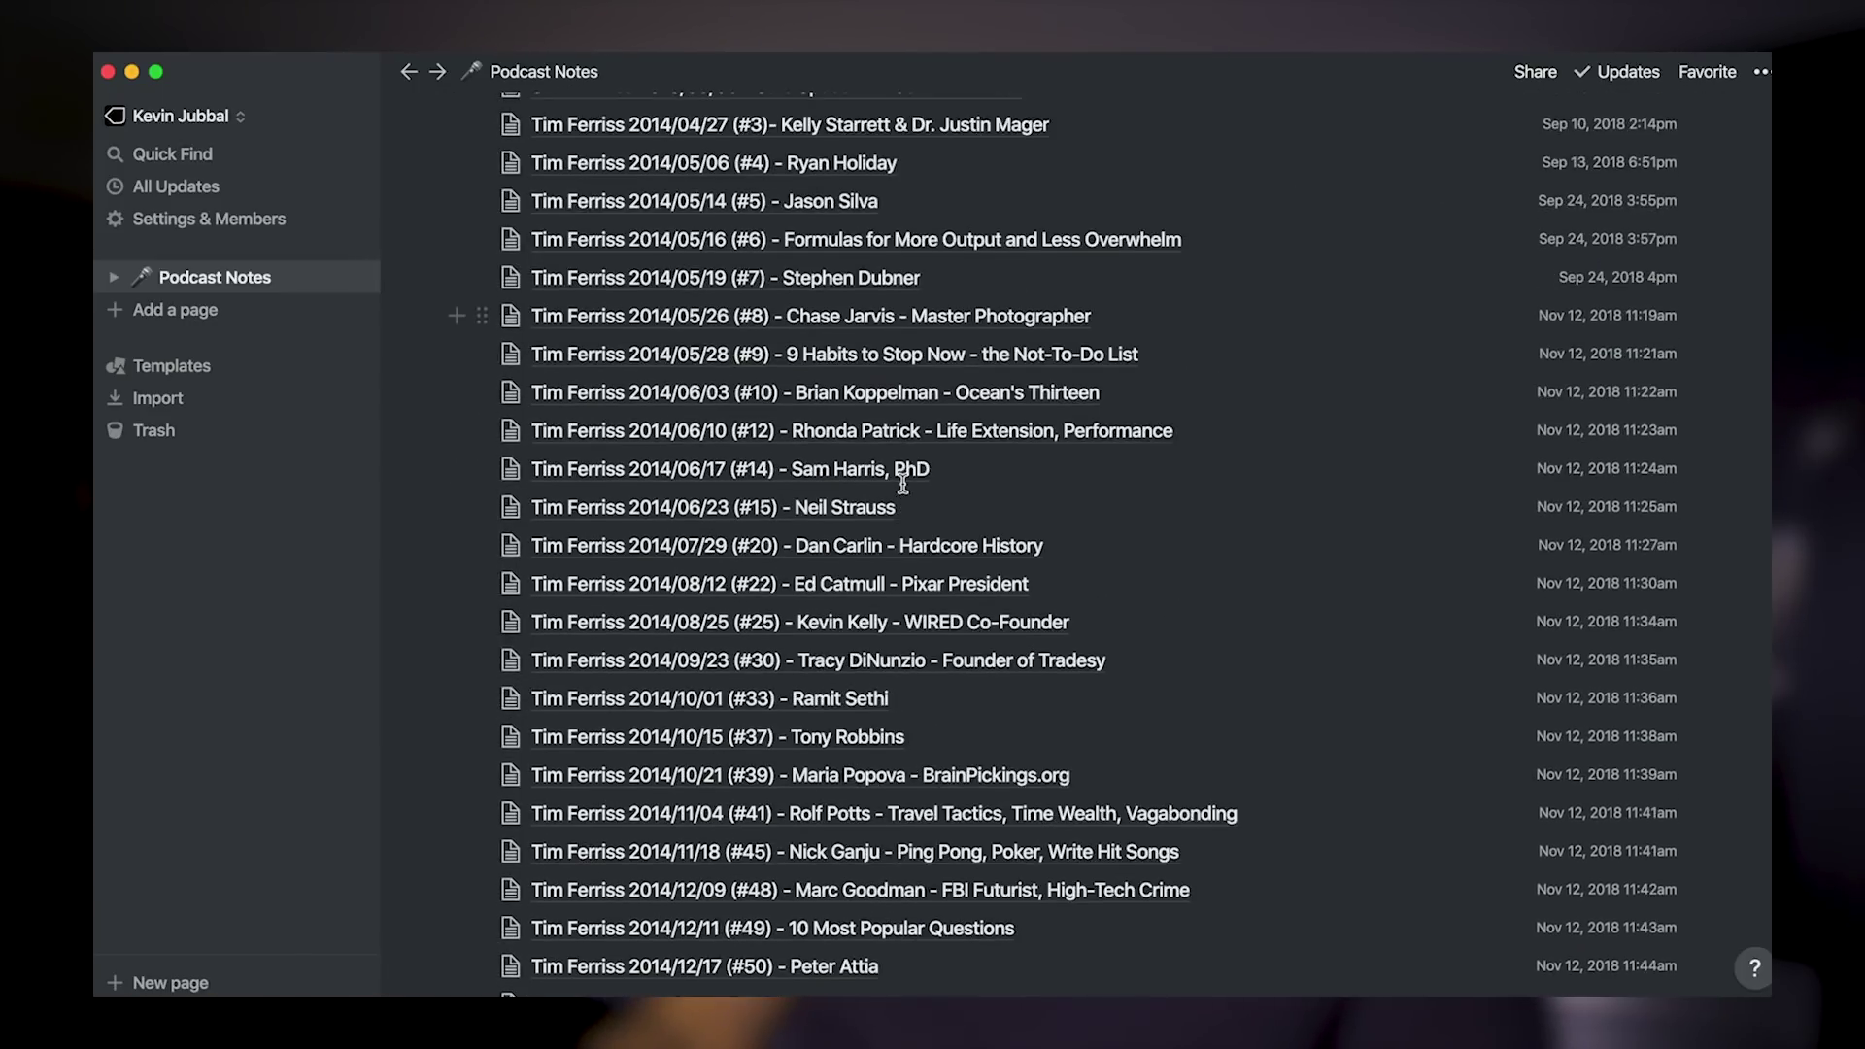
scroll(905, 492, "up", 15)
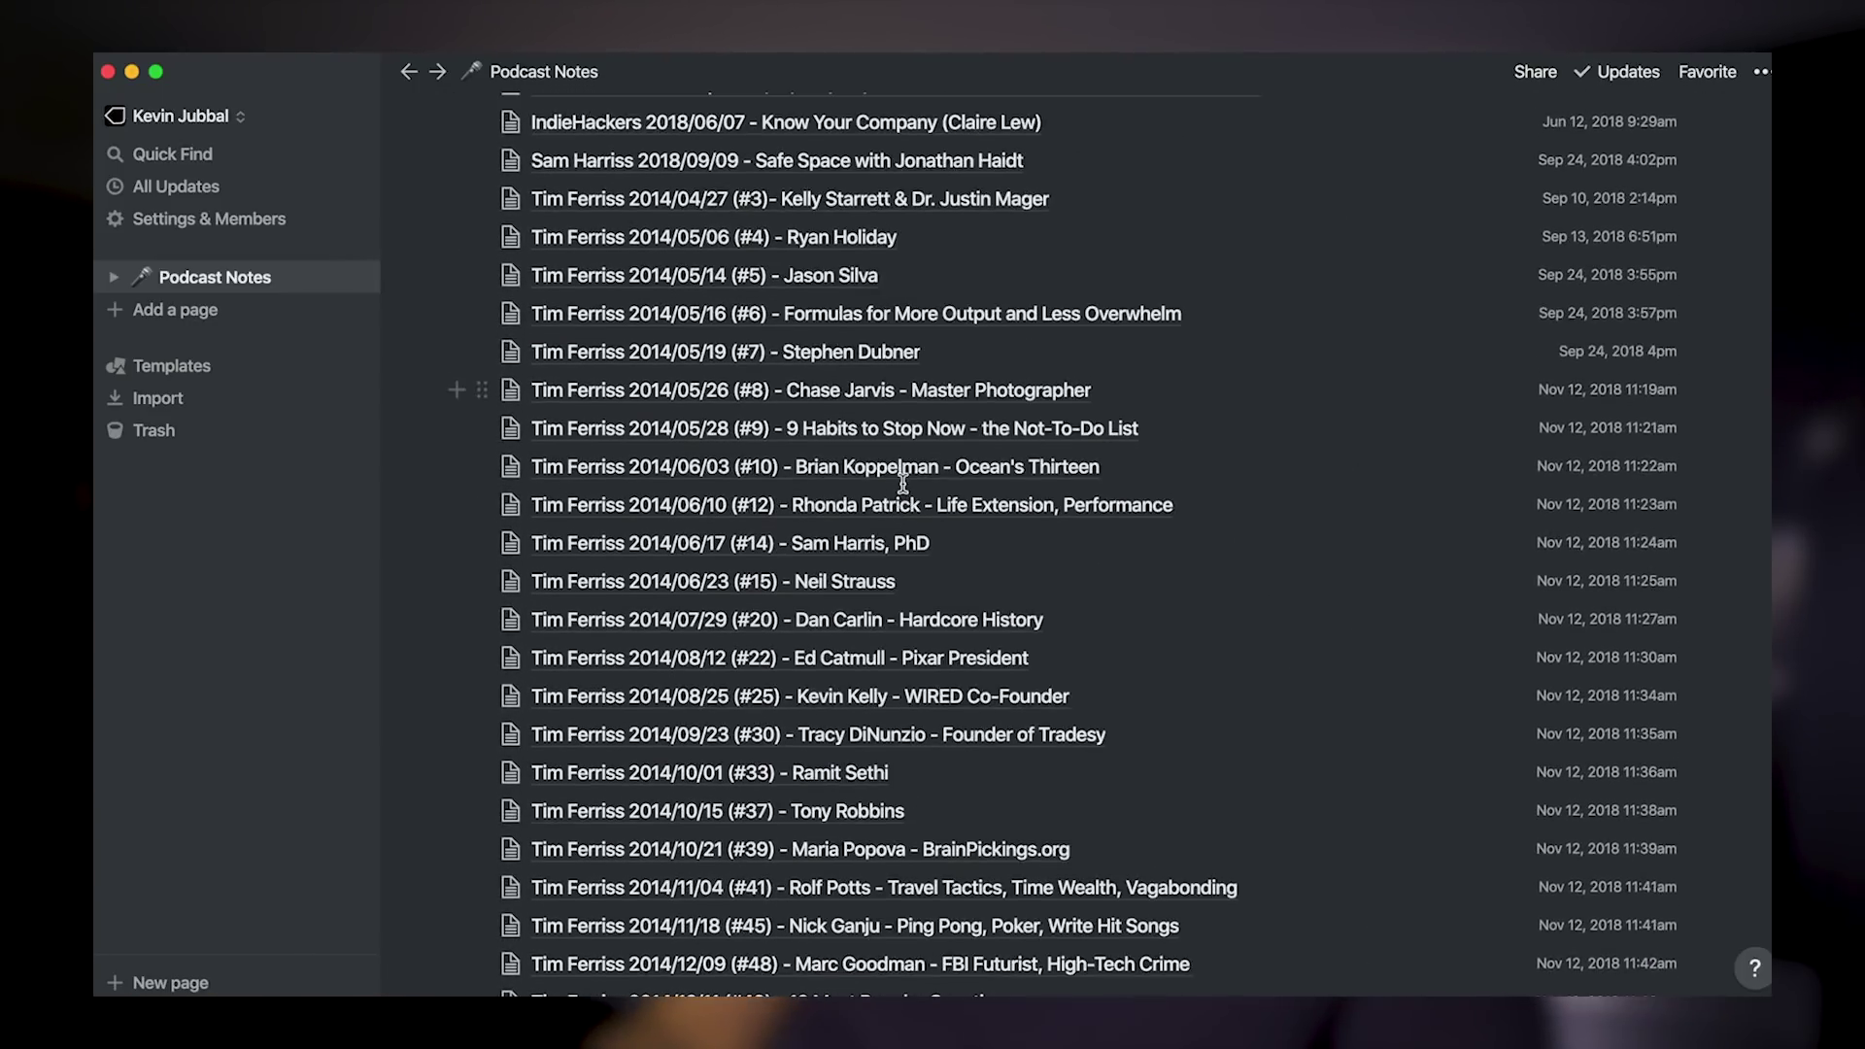
scroll(903, 485, "down", 5)
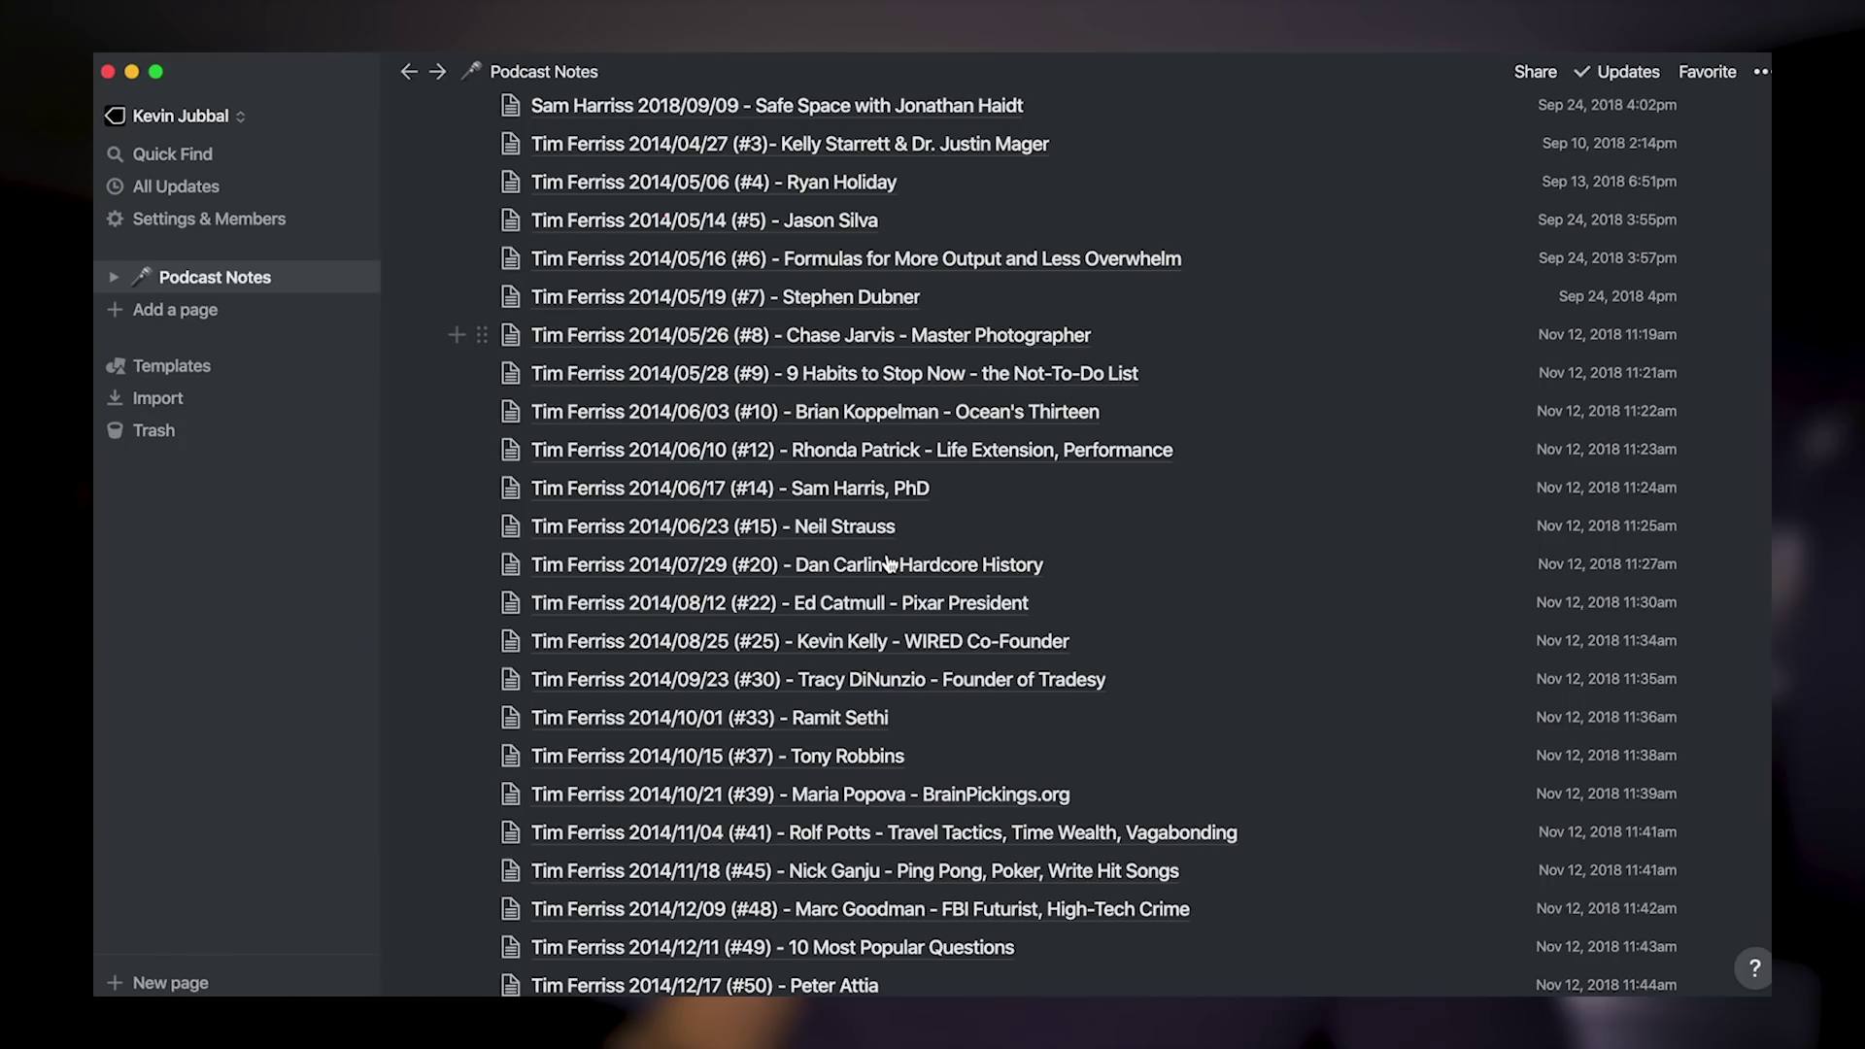
scroll(889, 562, "down", 5)
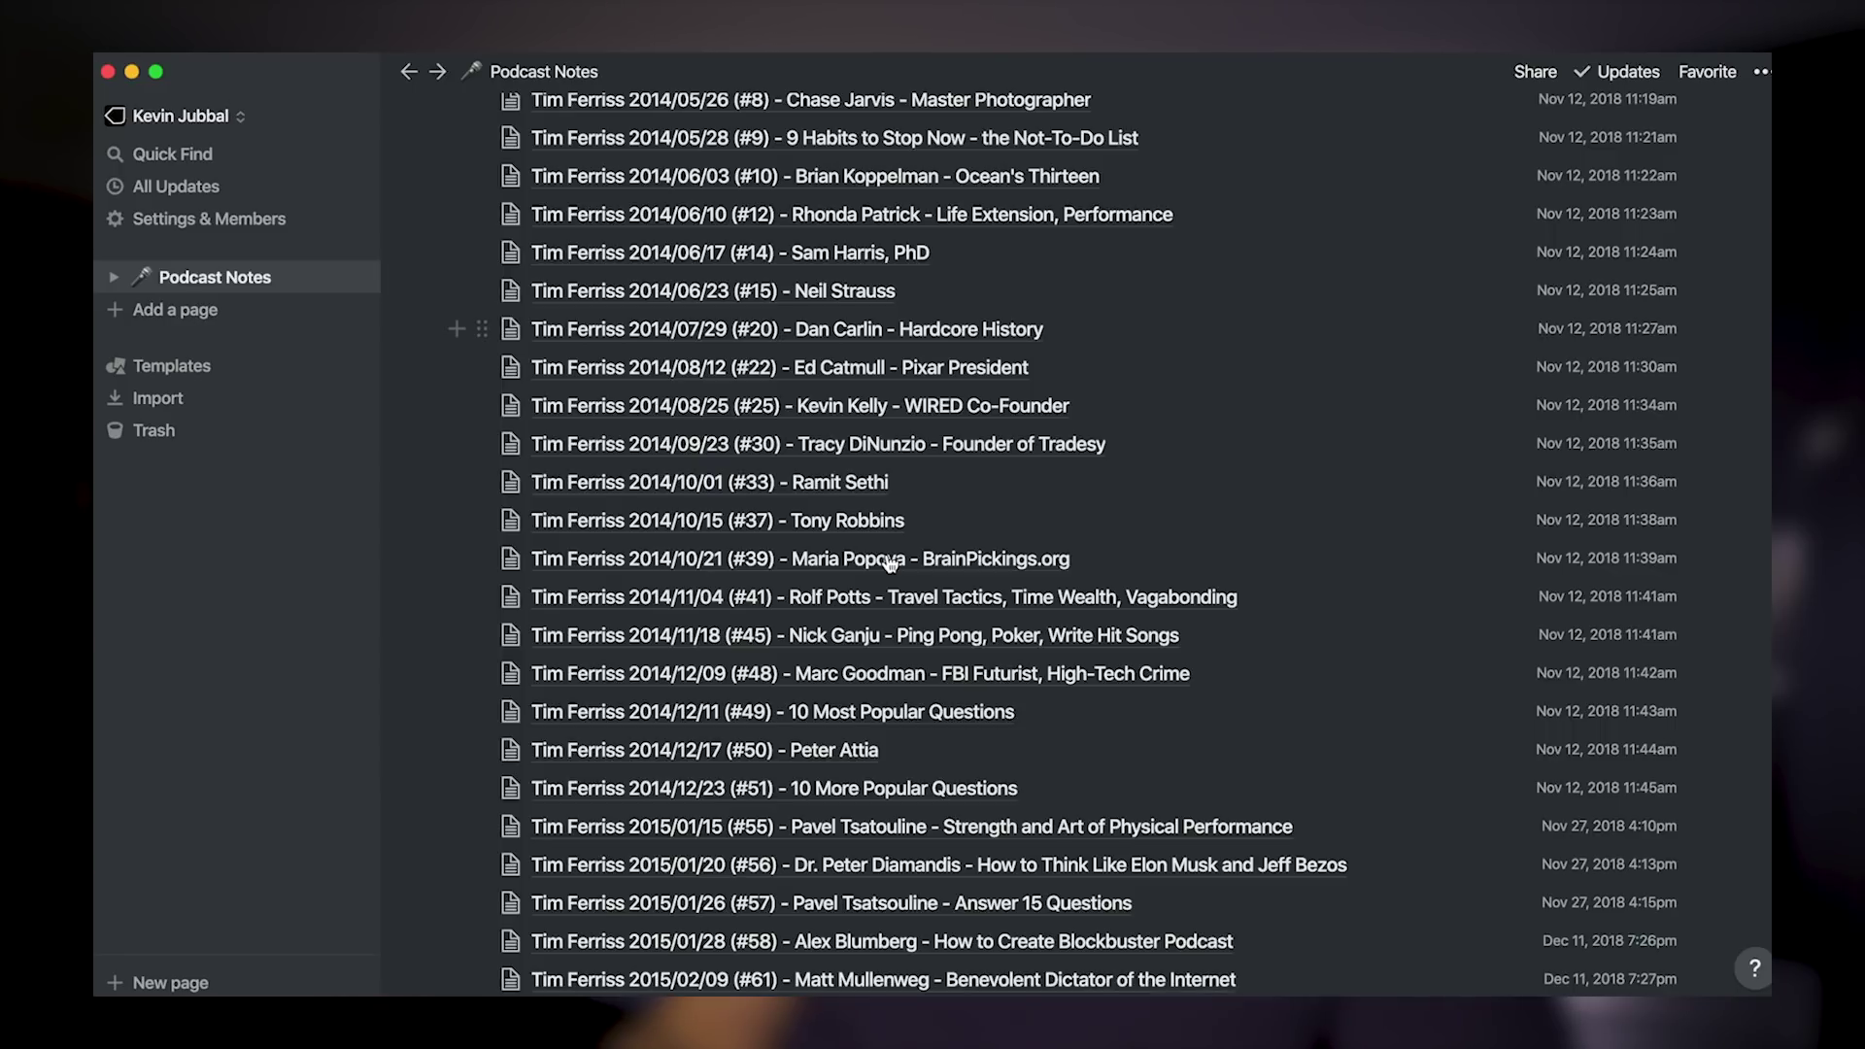
scroll(888, 561, "up", 4)
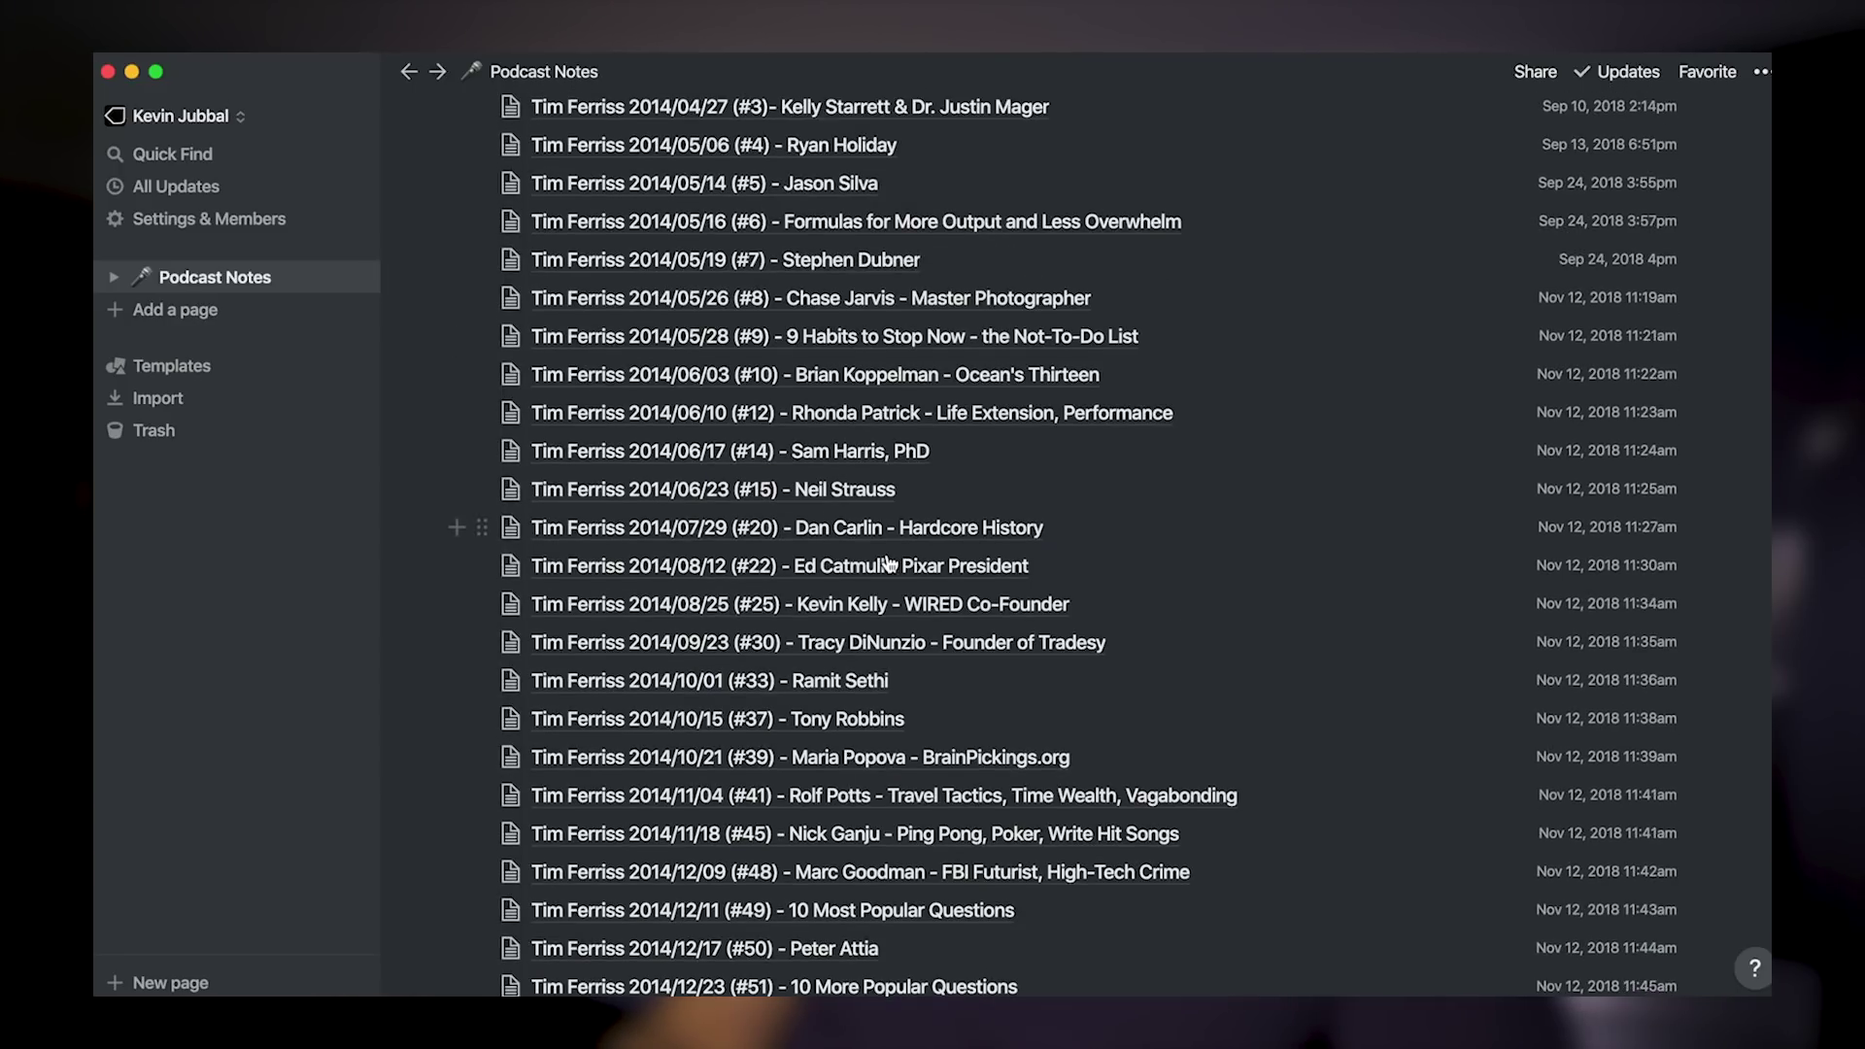
scroll(889, 562, "up", 1)
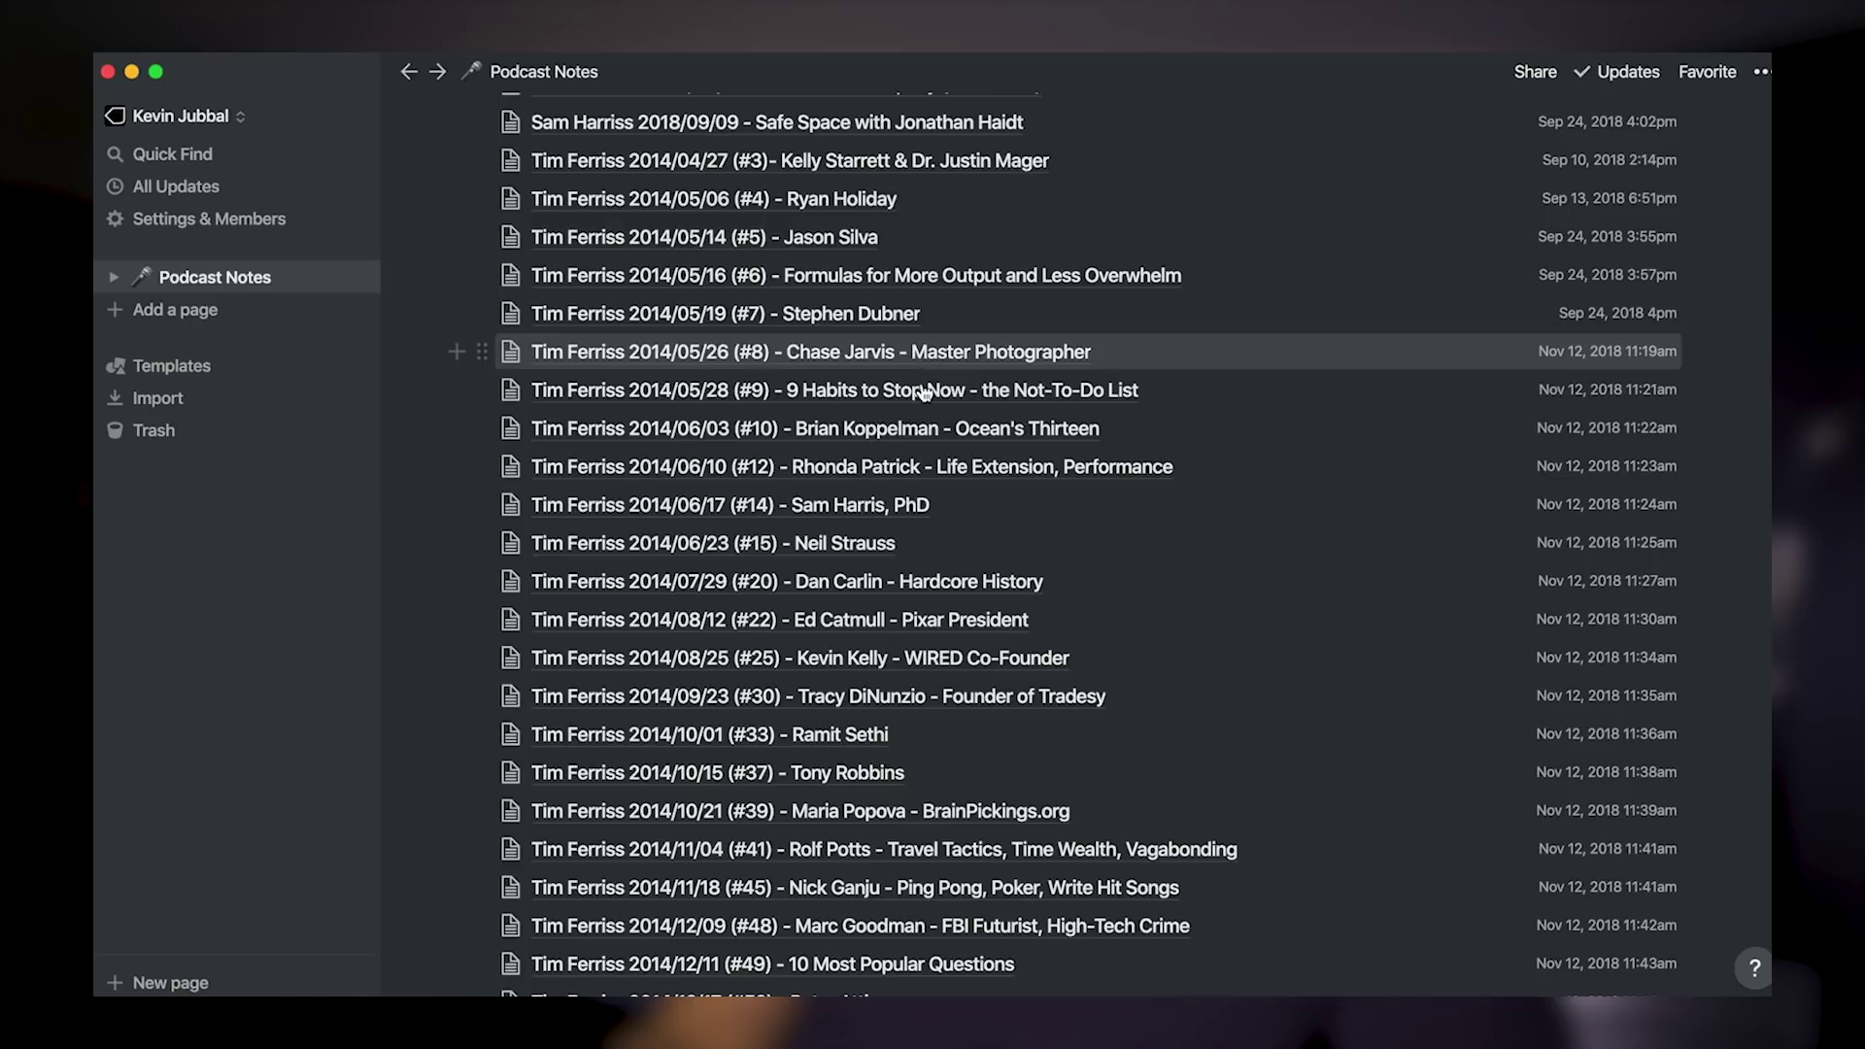
Preview and skim the 9 Habits to Stop Now, #6 and Brian Koppelman episode notes
left_click(918, 396)
scroll(872, 777, "down", 5)
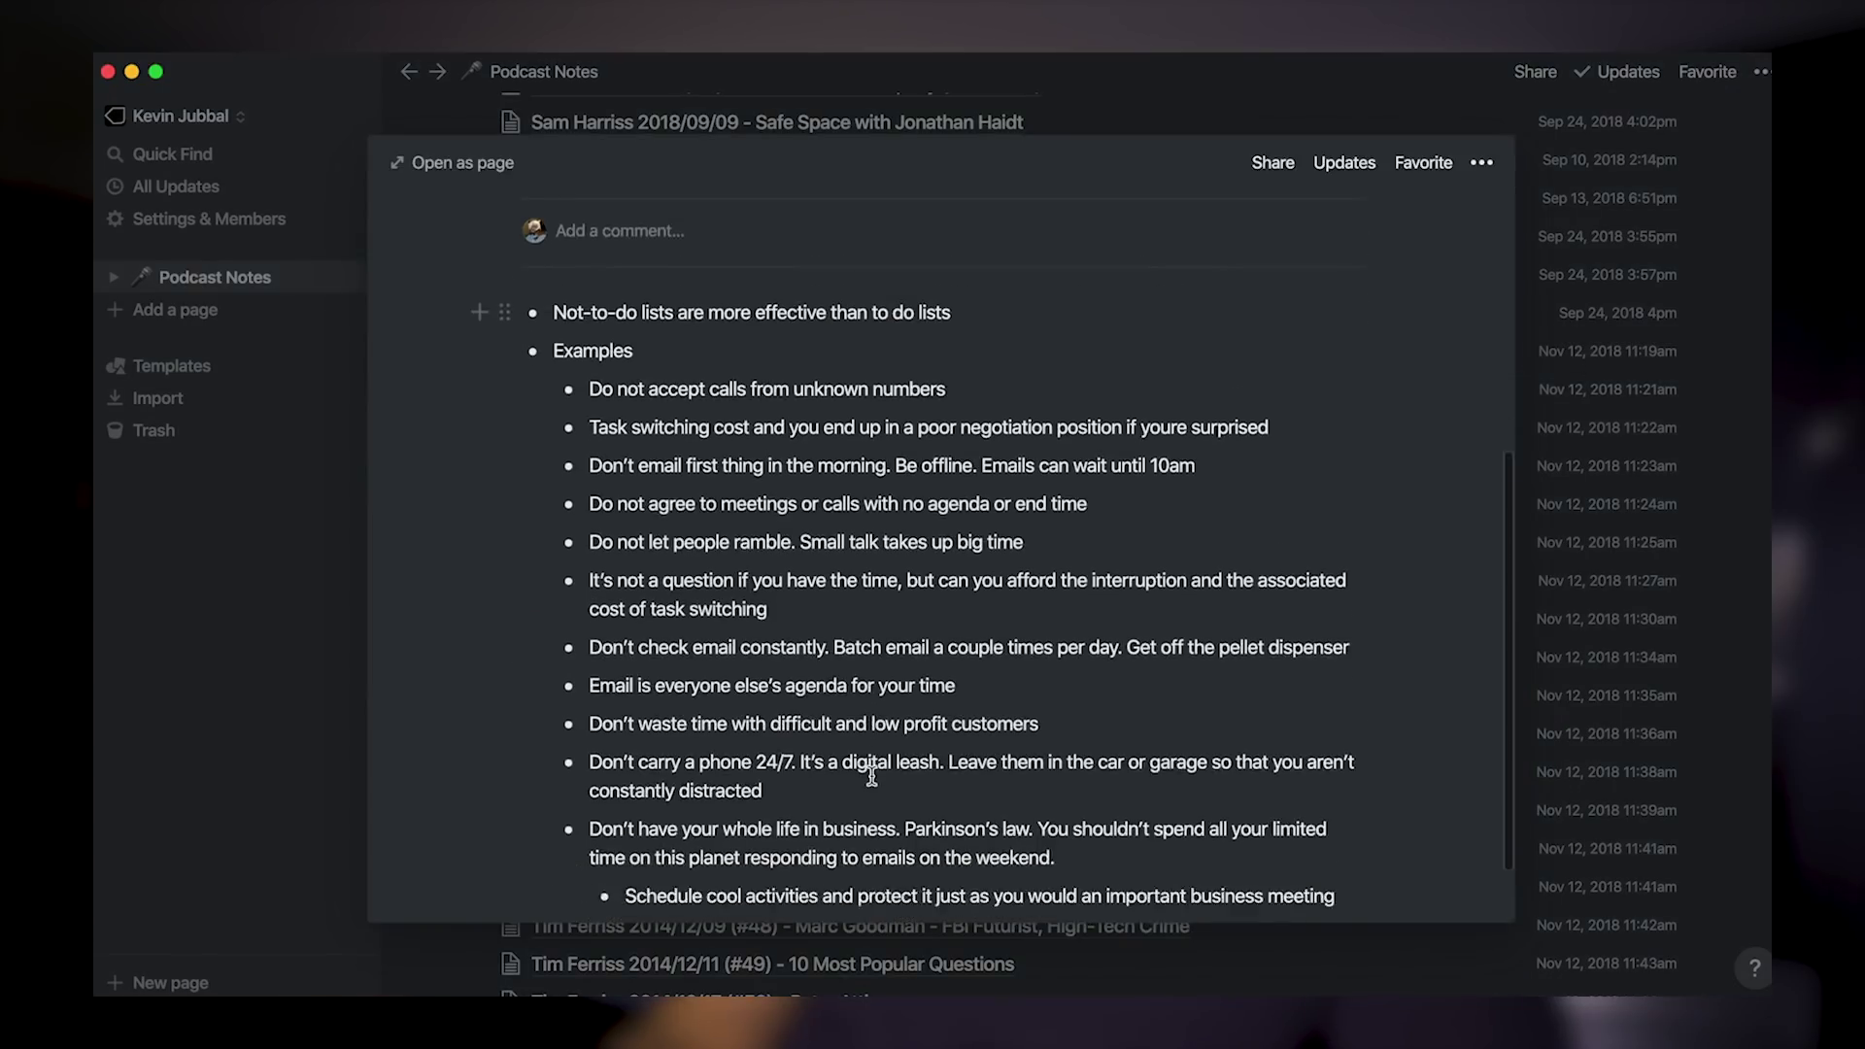
left_click(1535, 452)
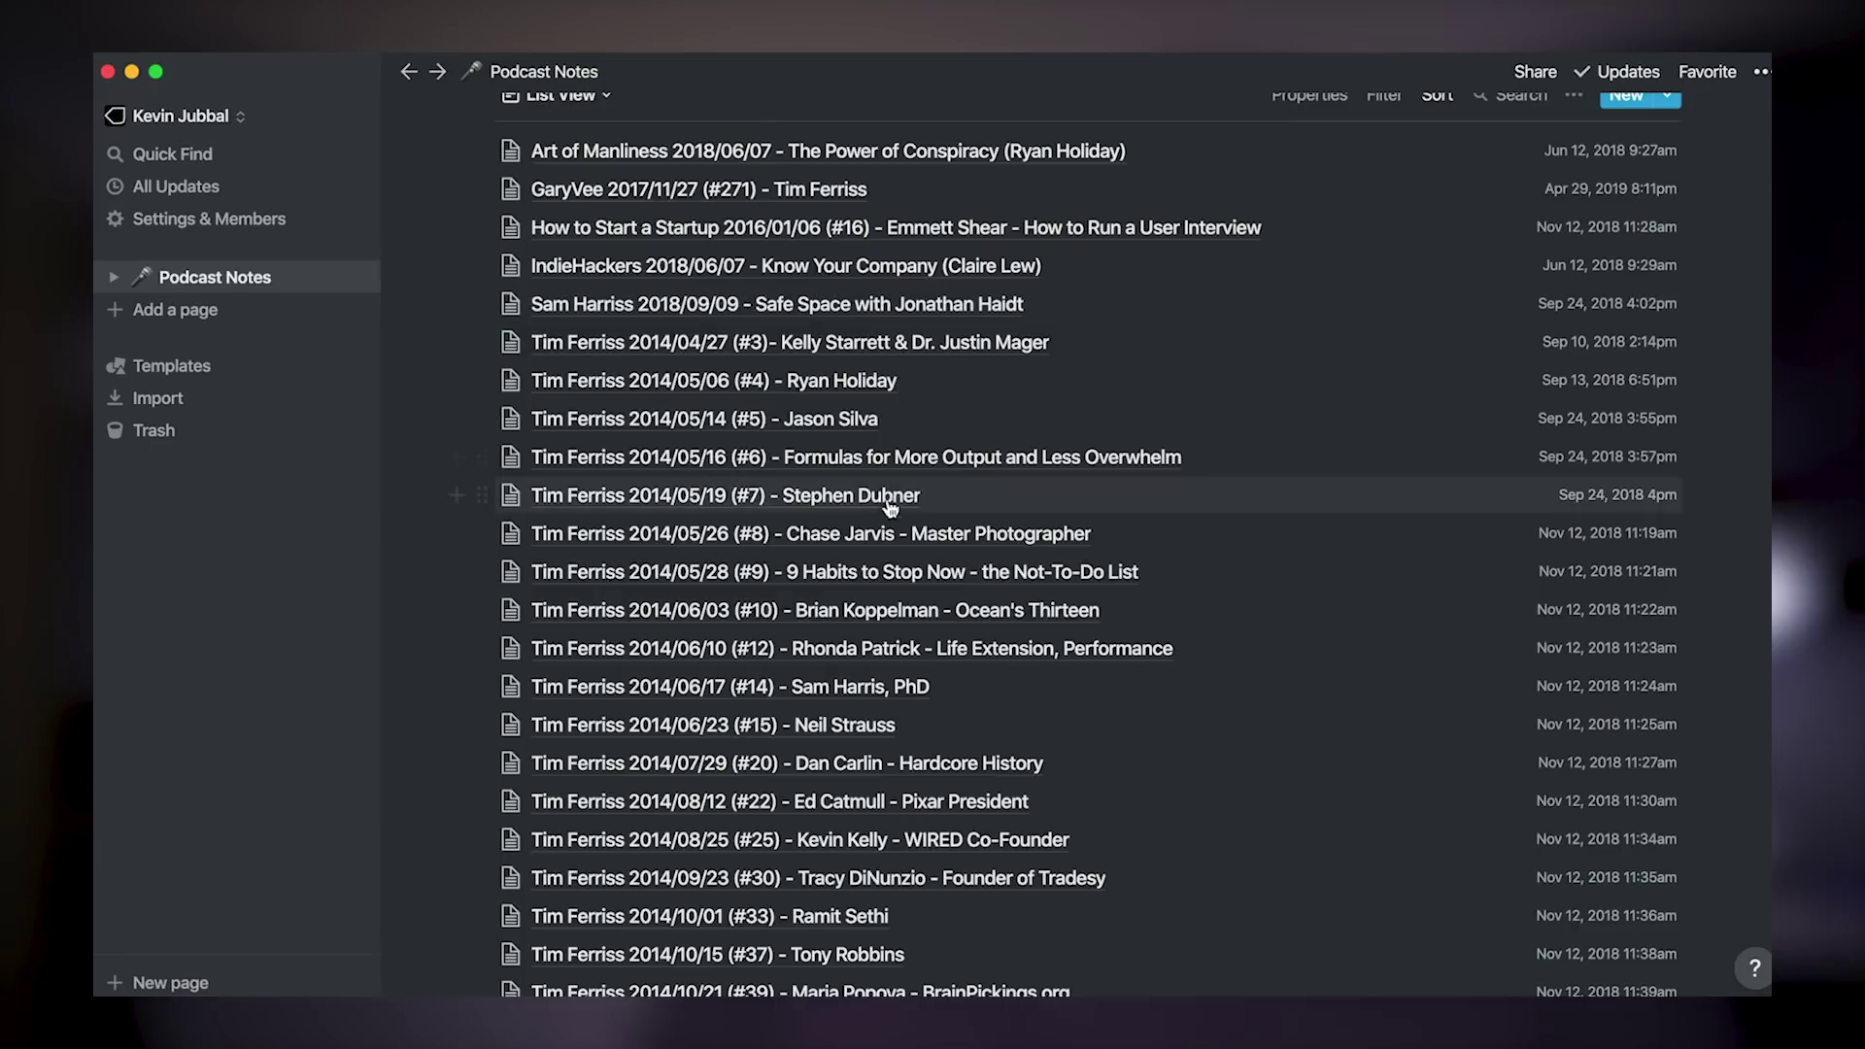
left_click(944, 459)
scroll(946, 684, "down", 3)
scroll(946, 684, "down", 3)
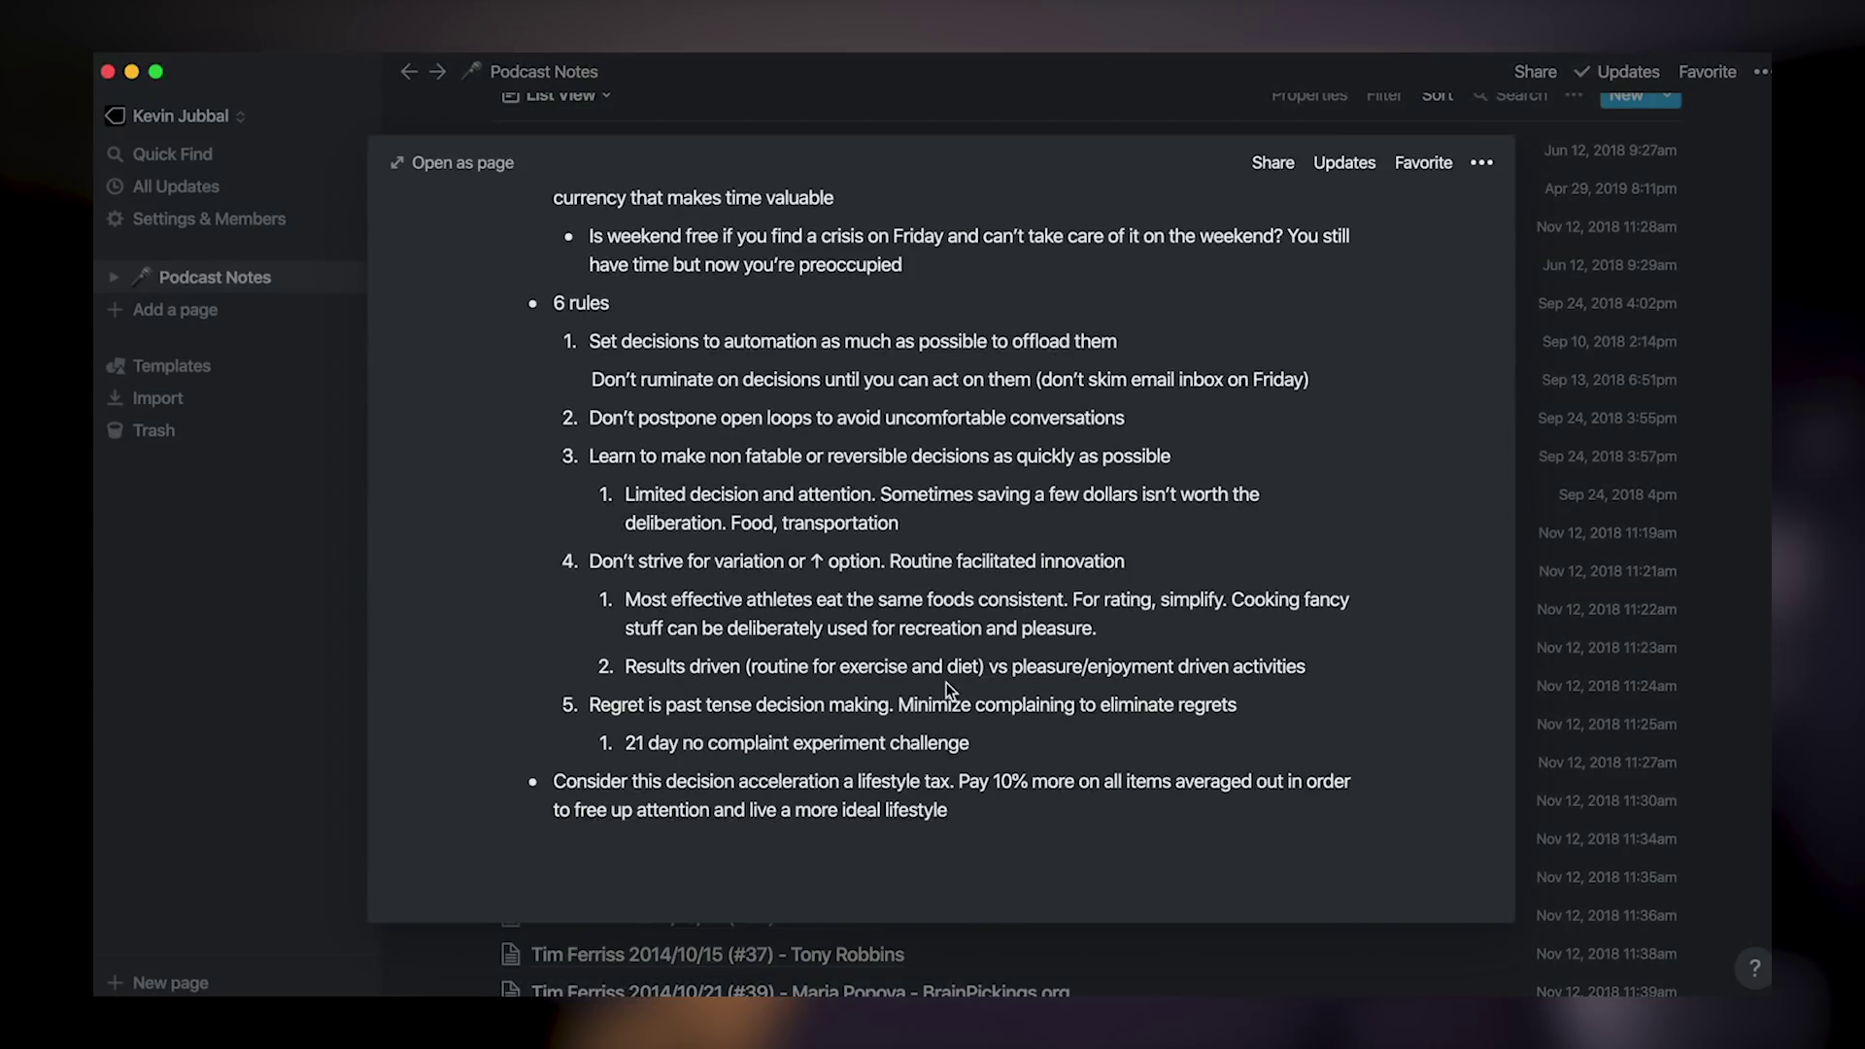
scroll(946, 683, "up", 5)
left_click(1559, 533)
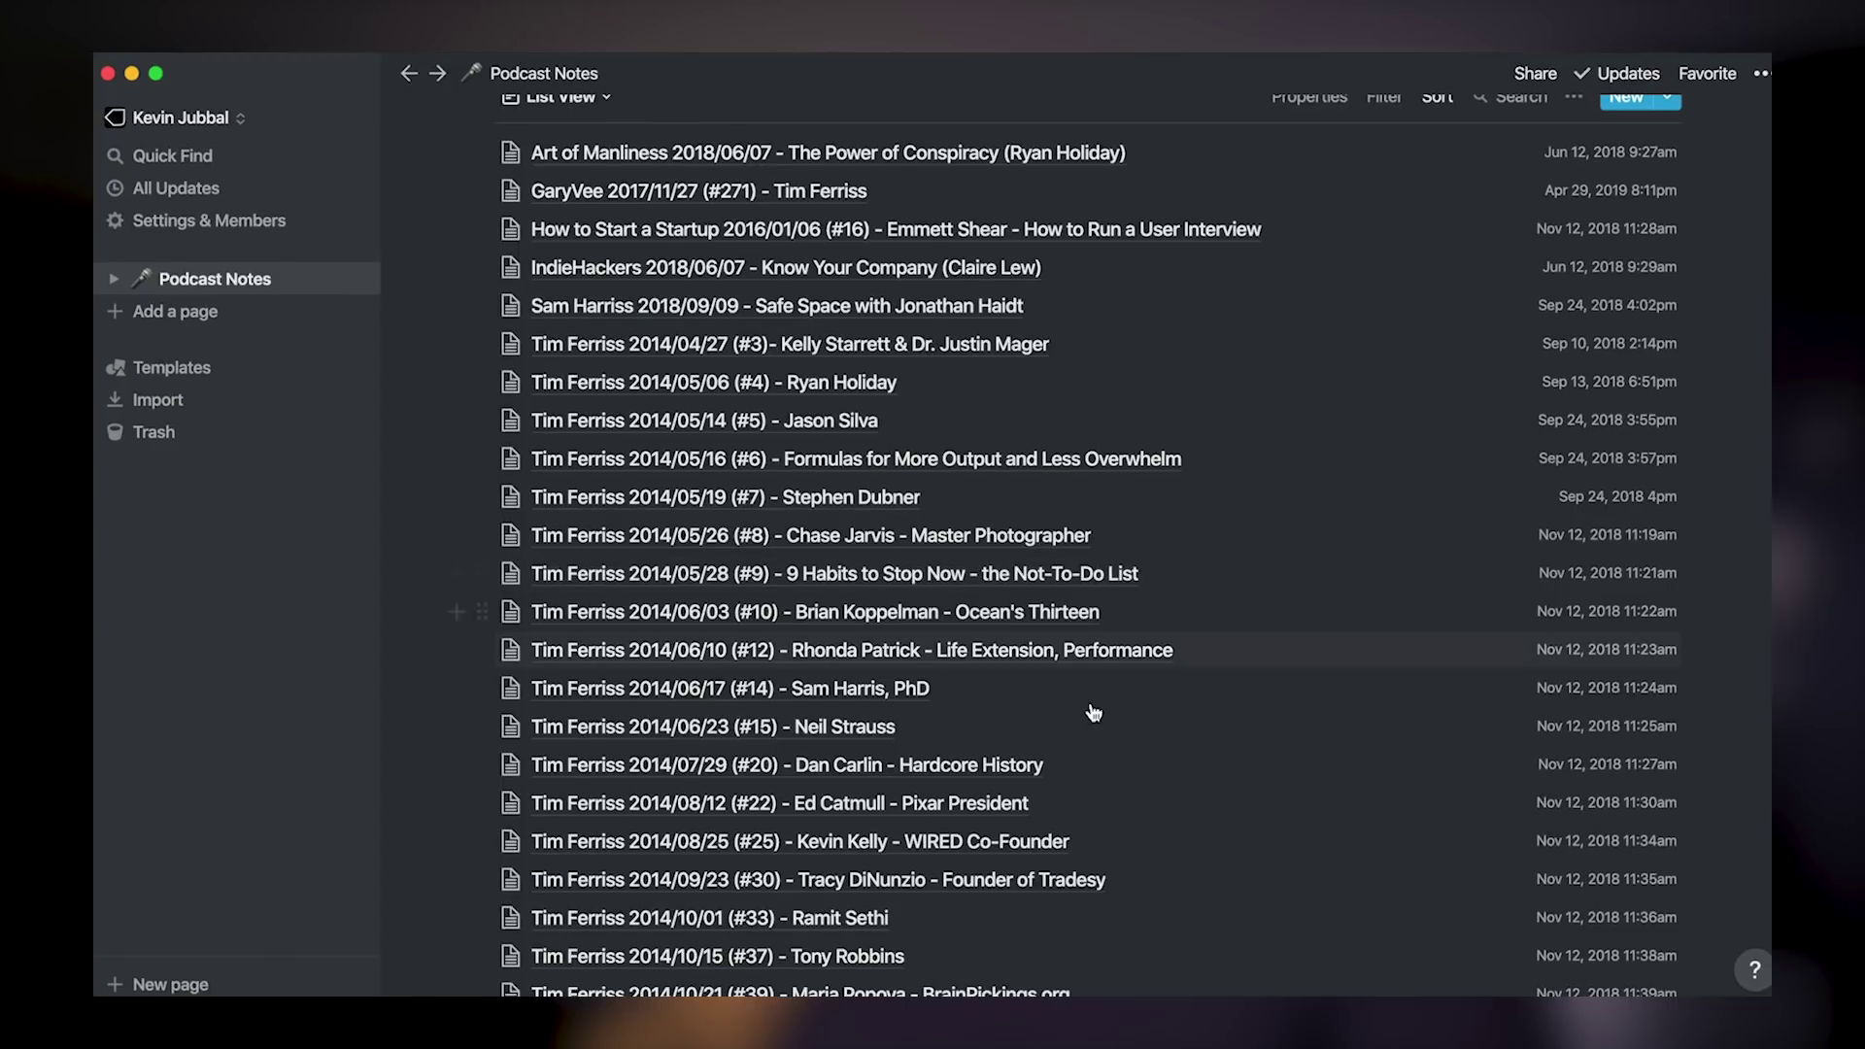
left_click(1146, 611)
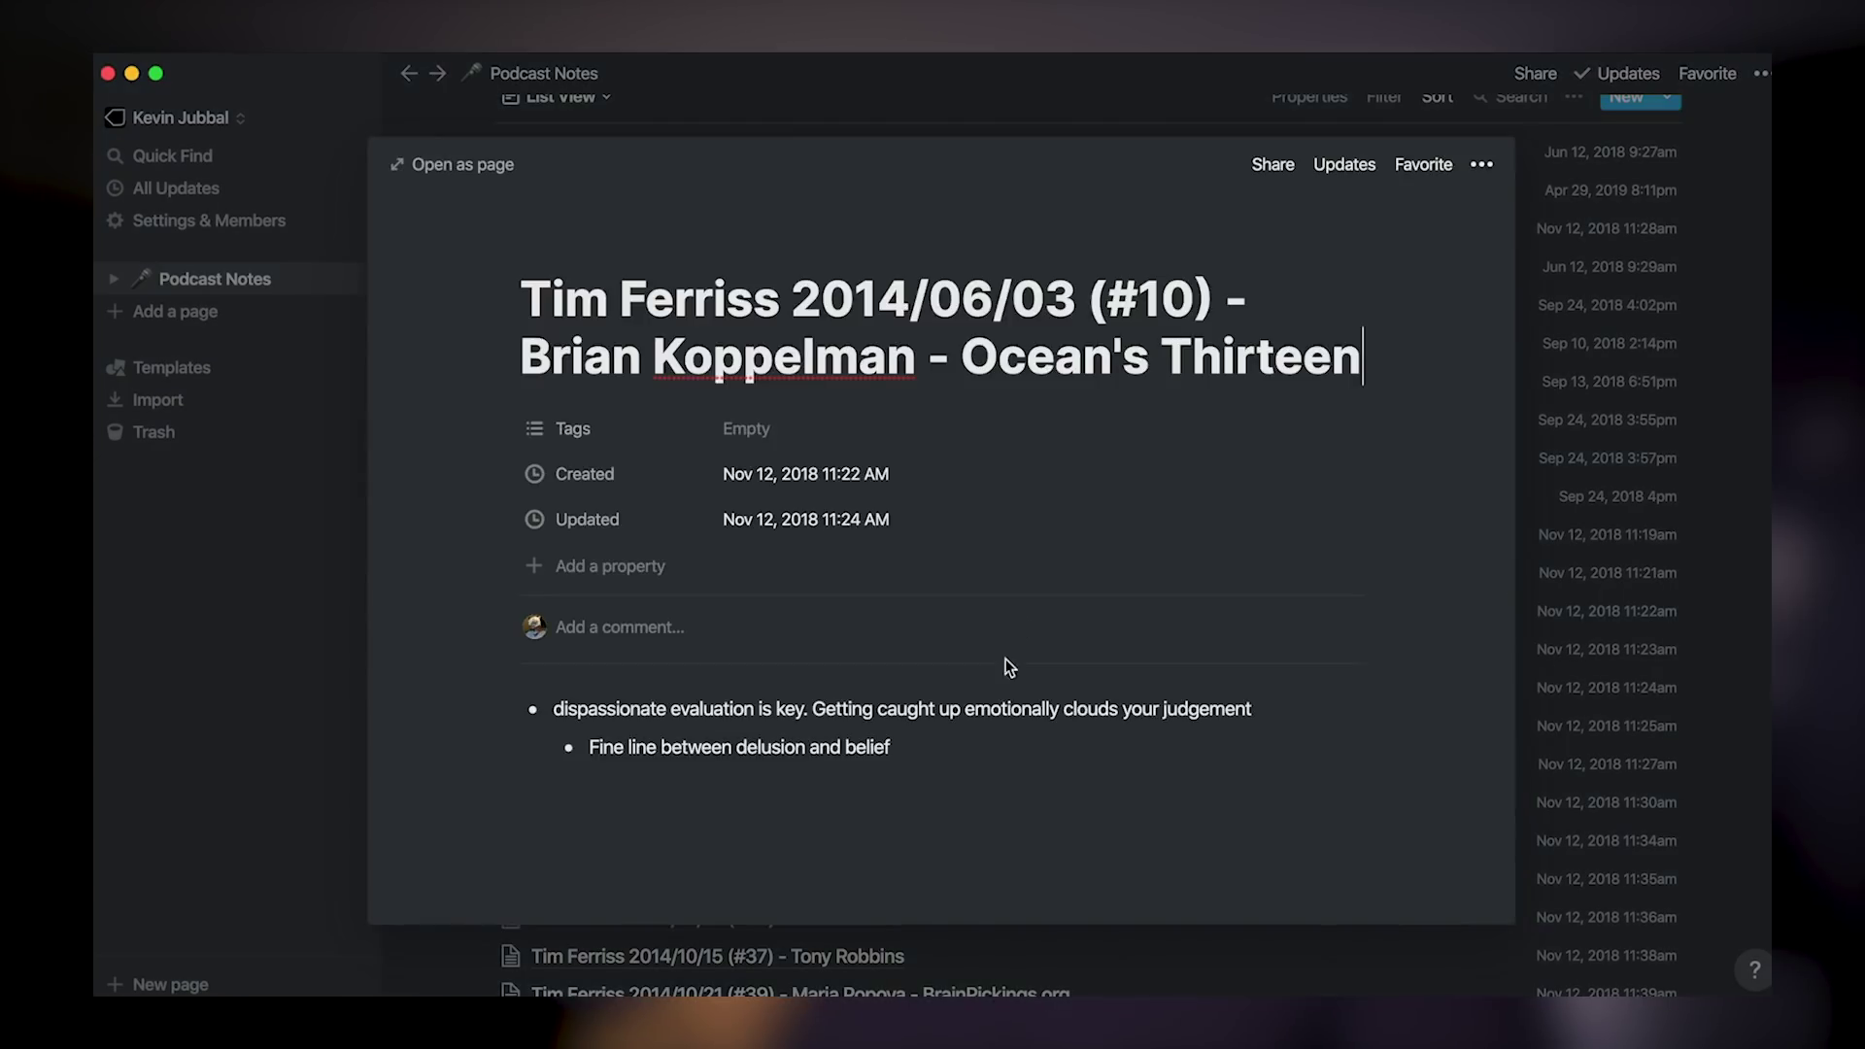
scroll(1005, 660, "down", 1)
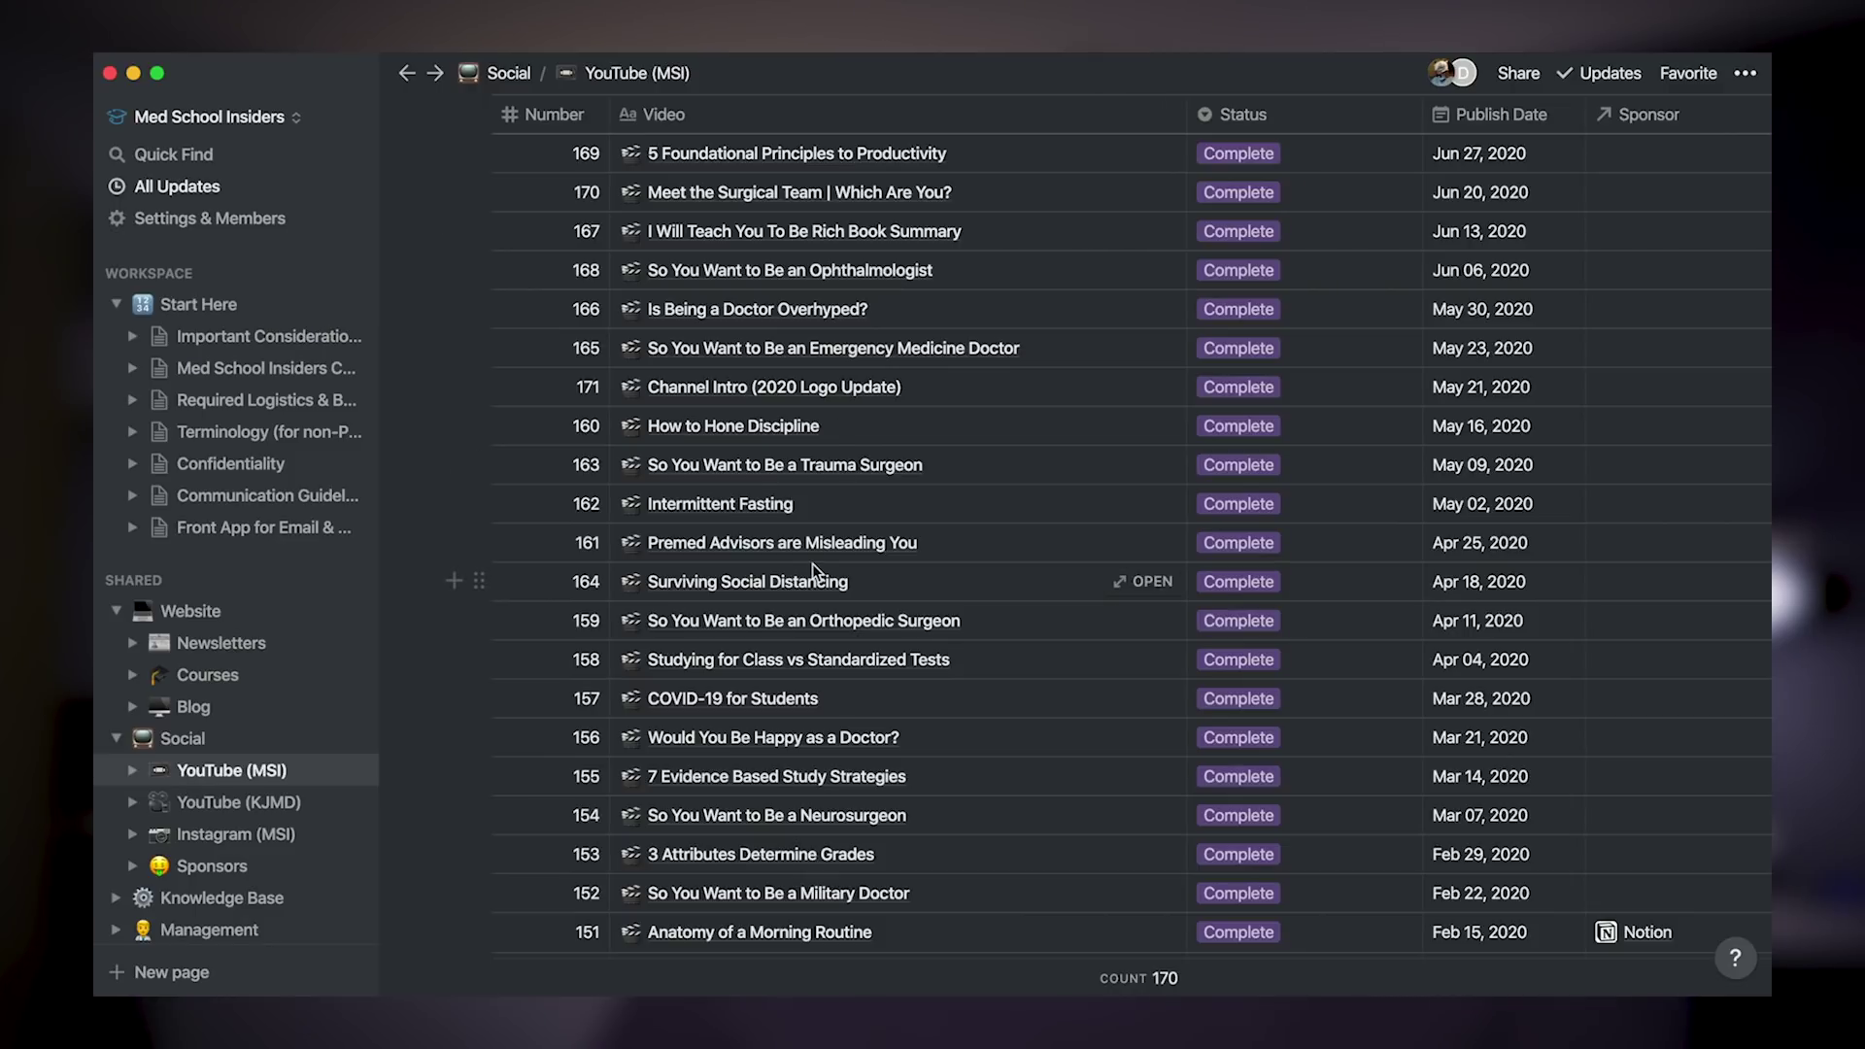
left_click(1144, 425)
scroll(1023, 635, "down", 6)
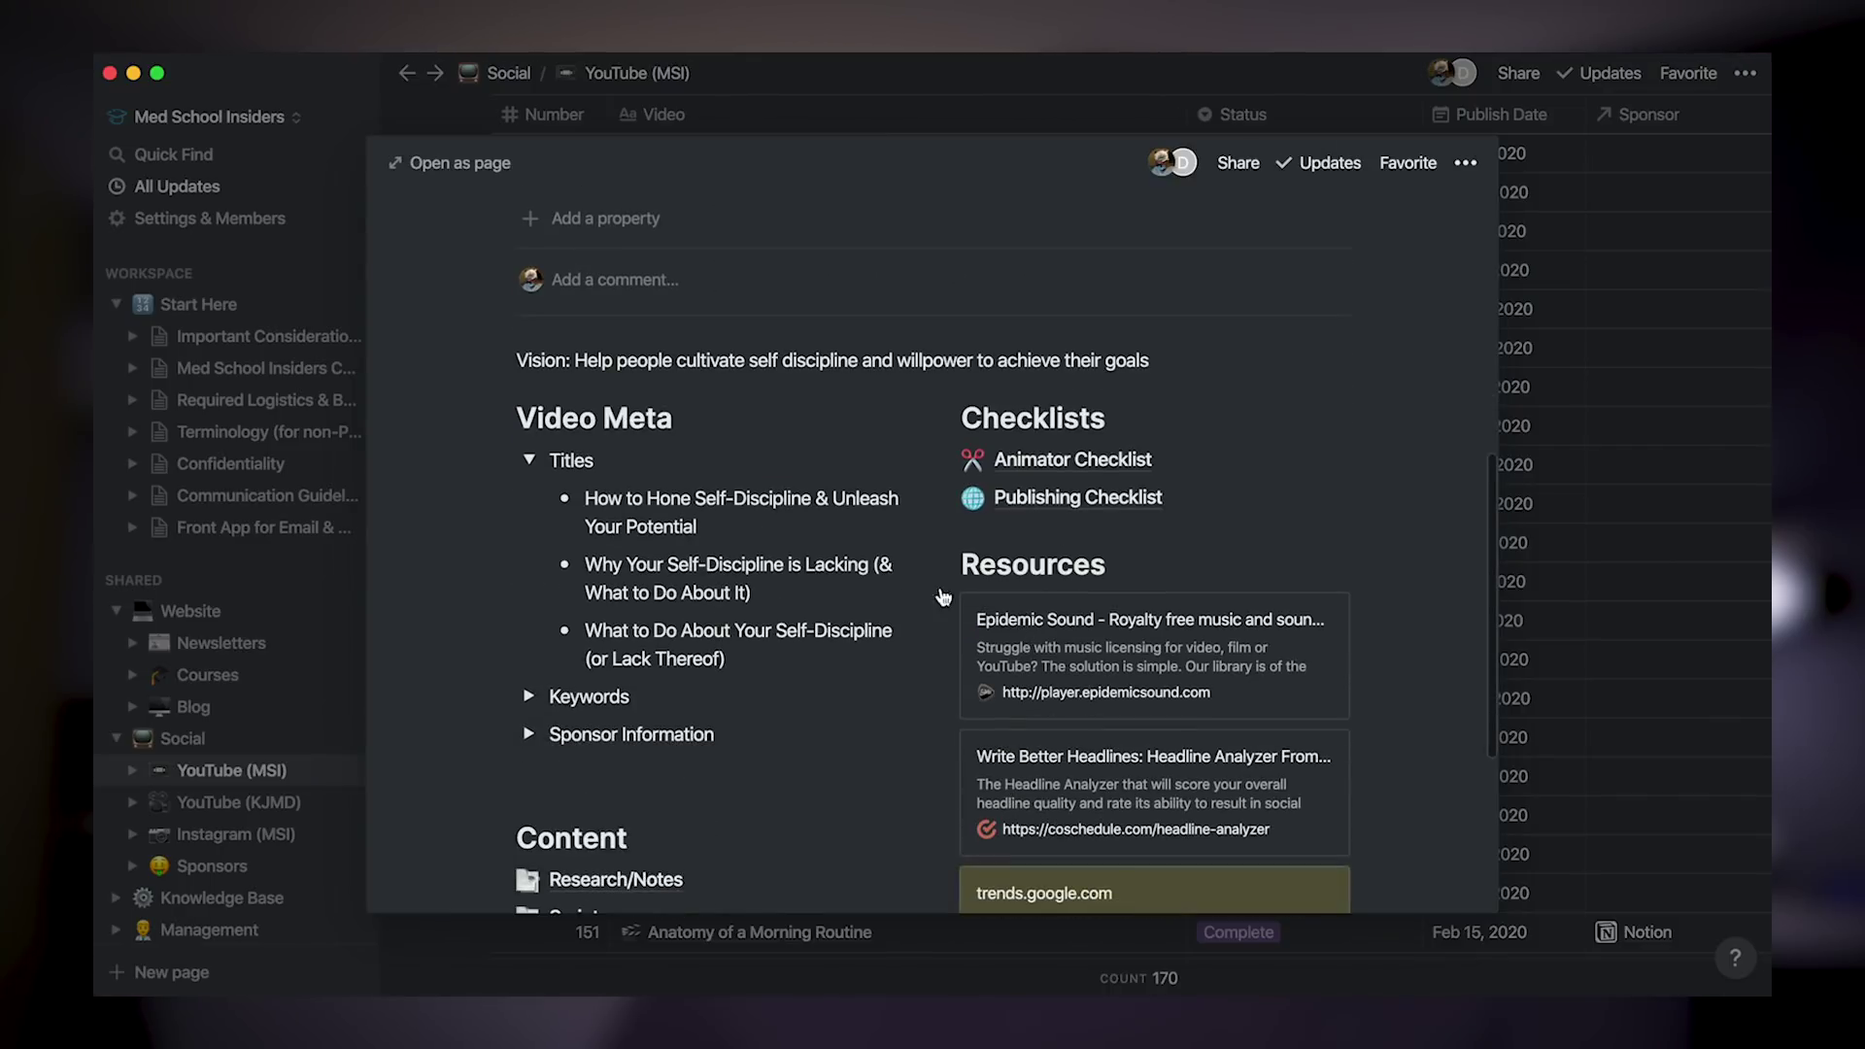
scroll(622, 839, "down", 3)
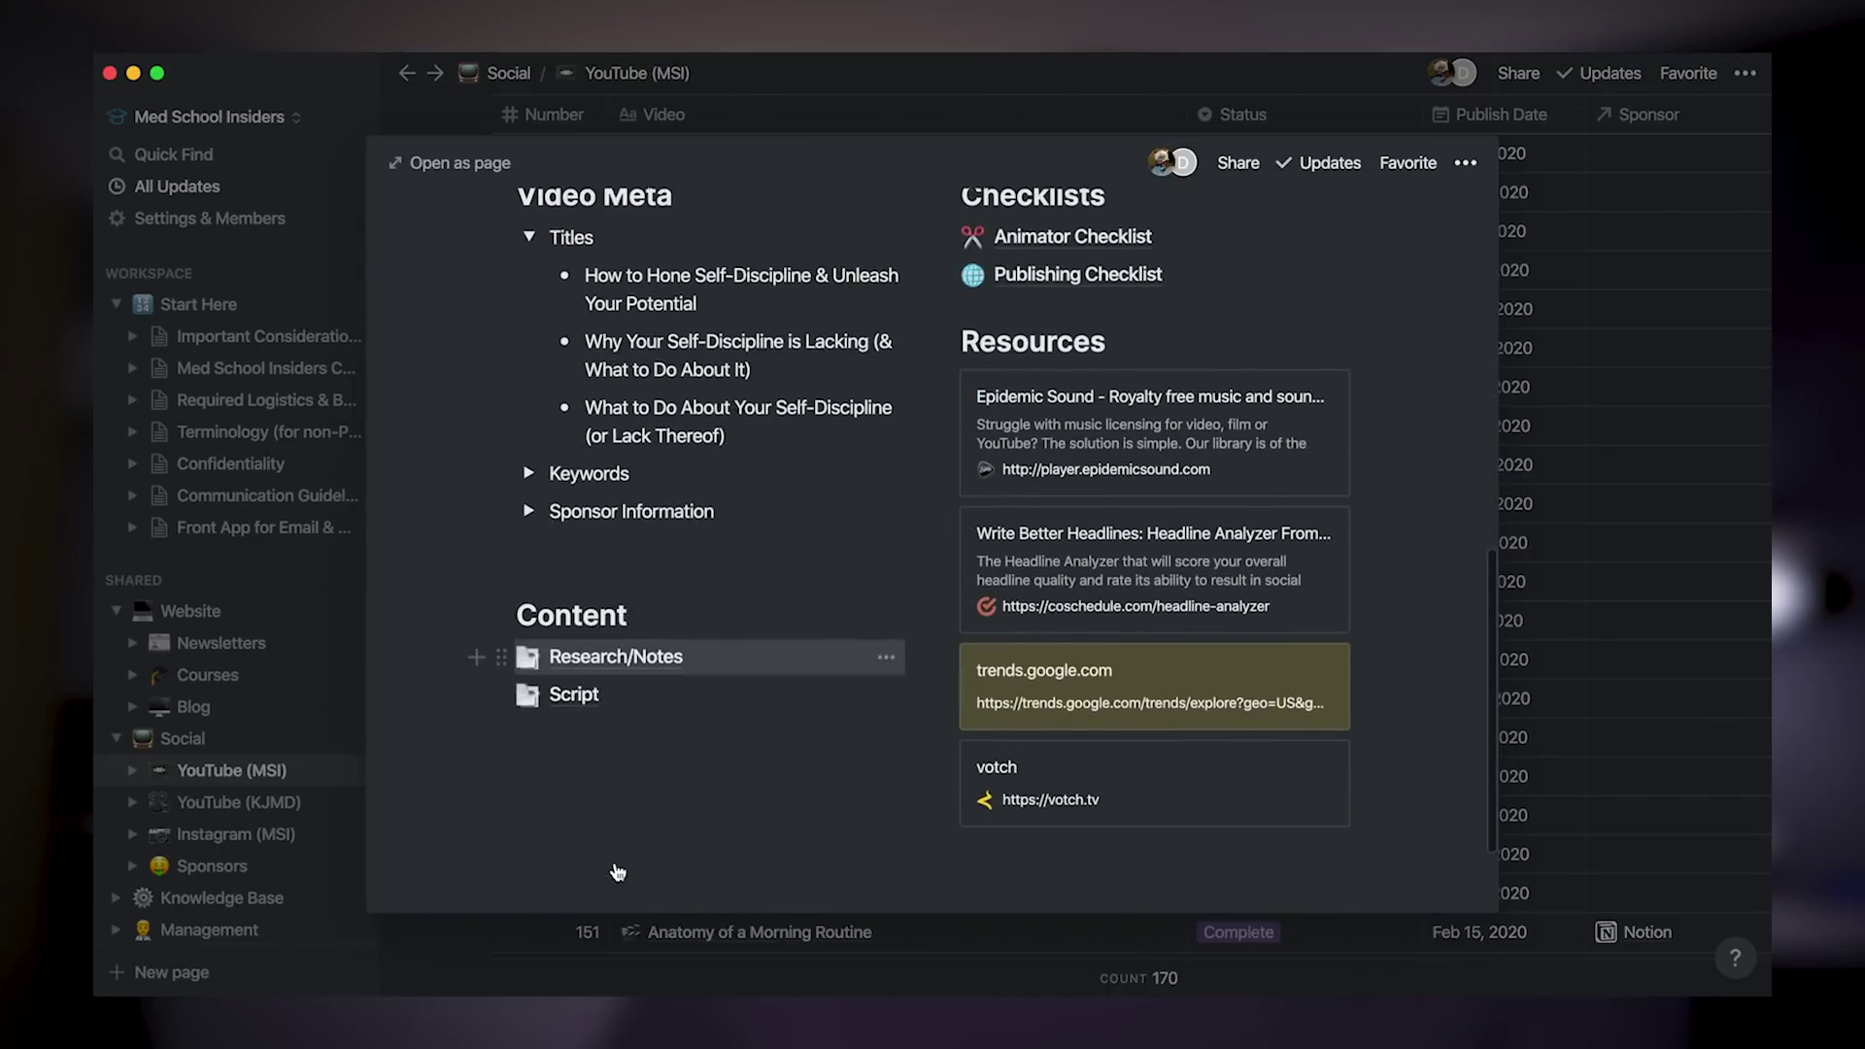
left_click(618, 662)
left_click(406, 74)
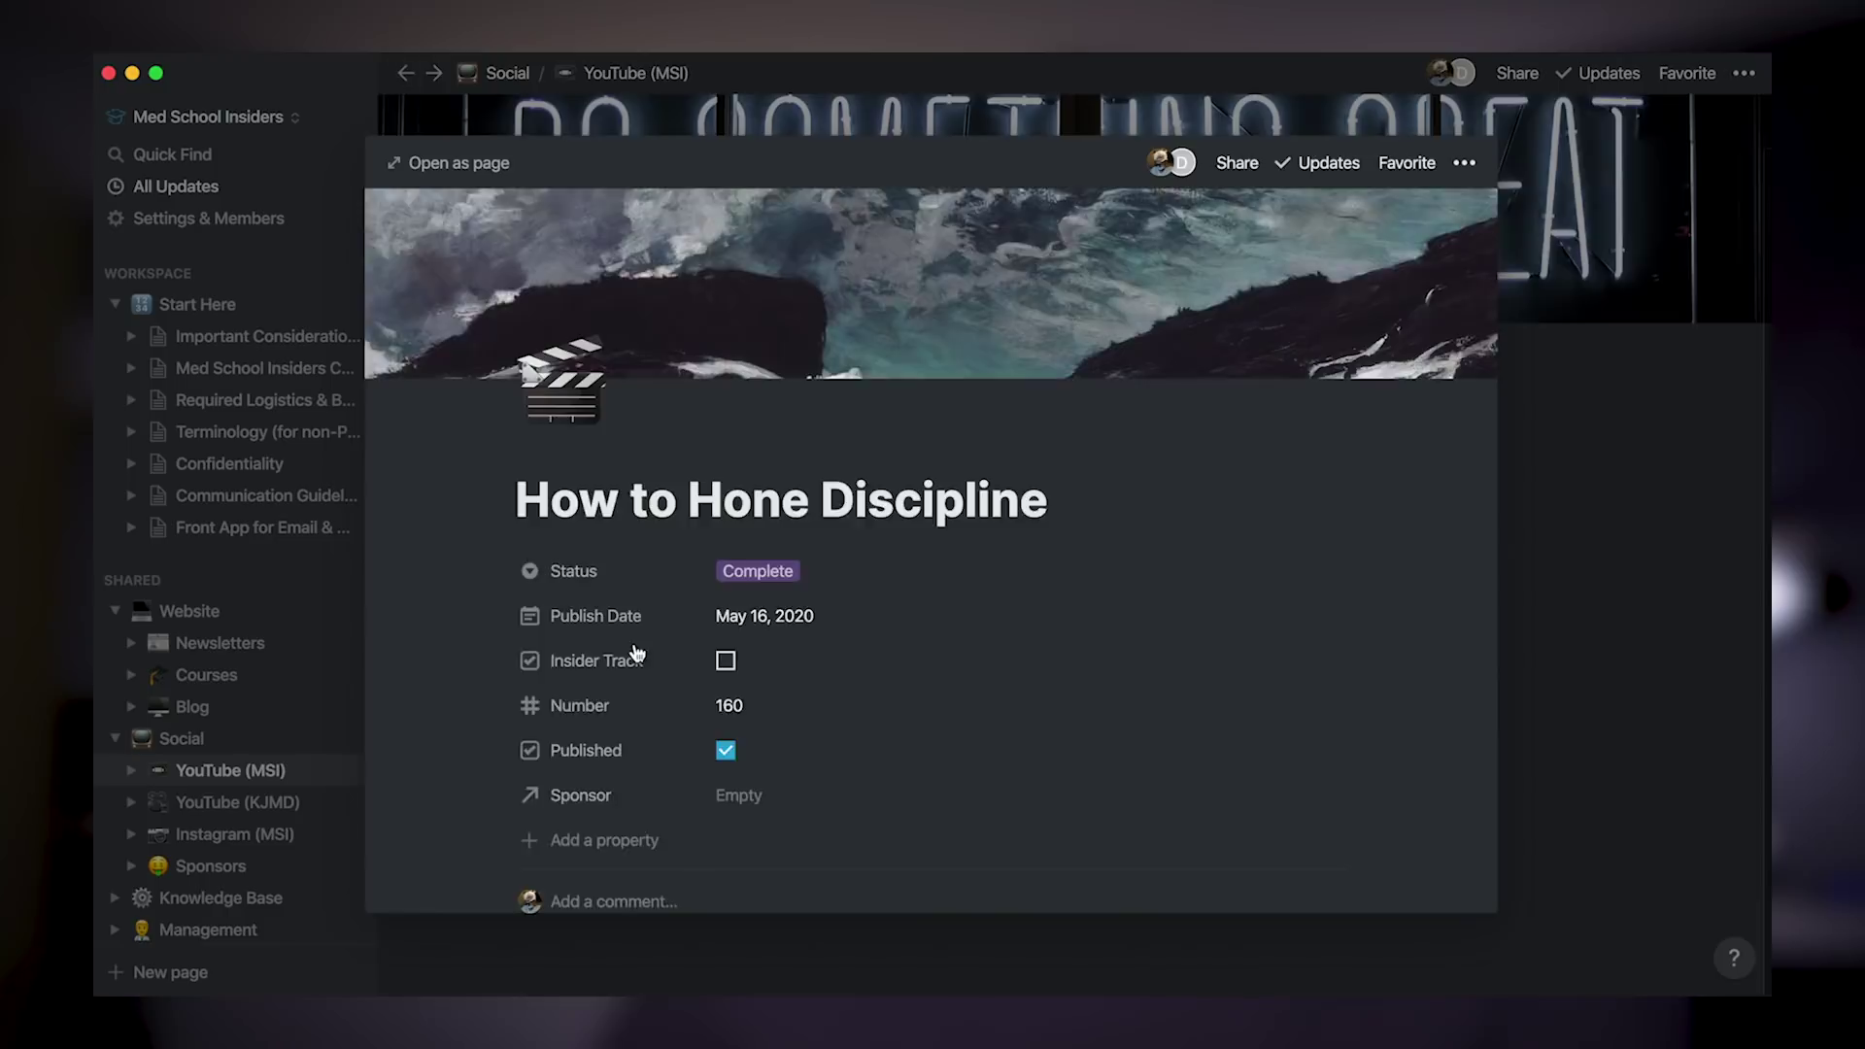
scroll(590, 607, "down", 10)
left_click(572, 561)
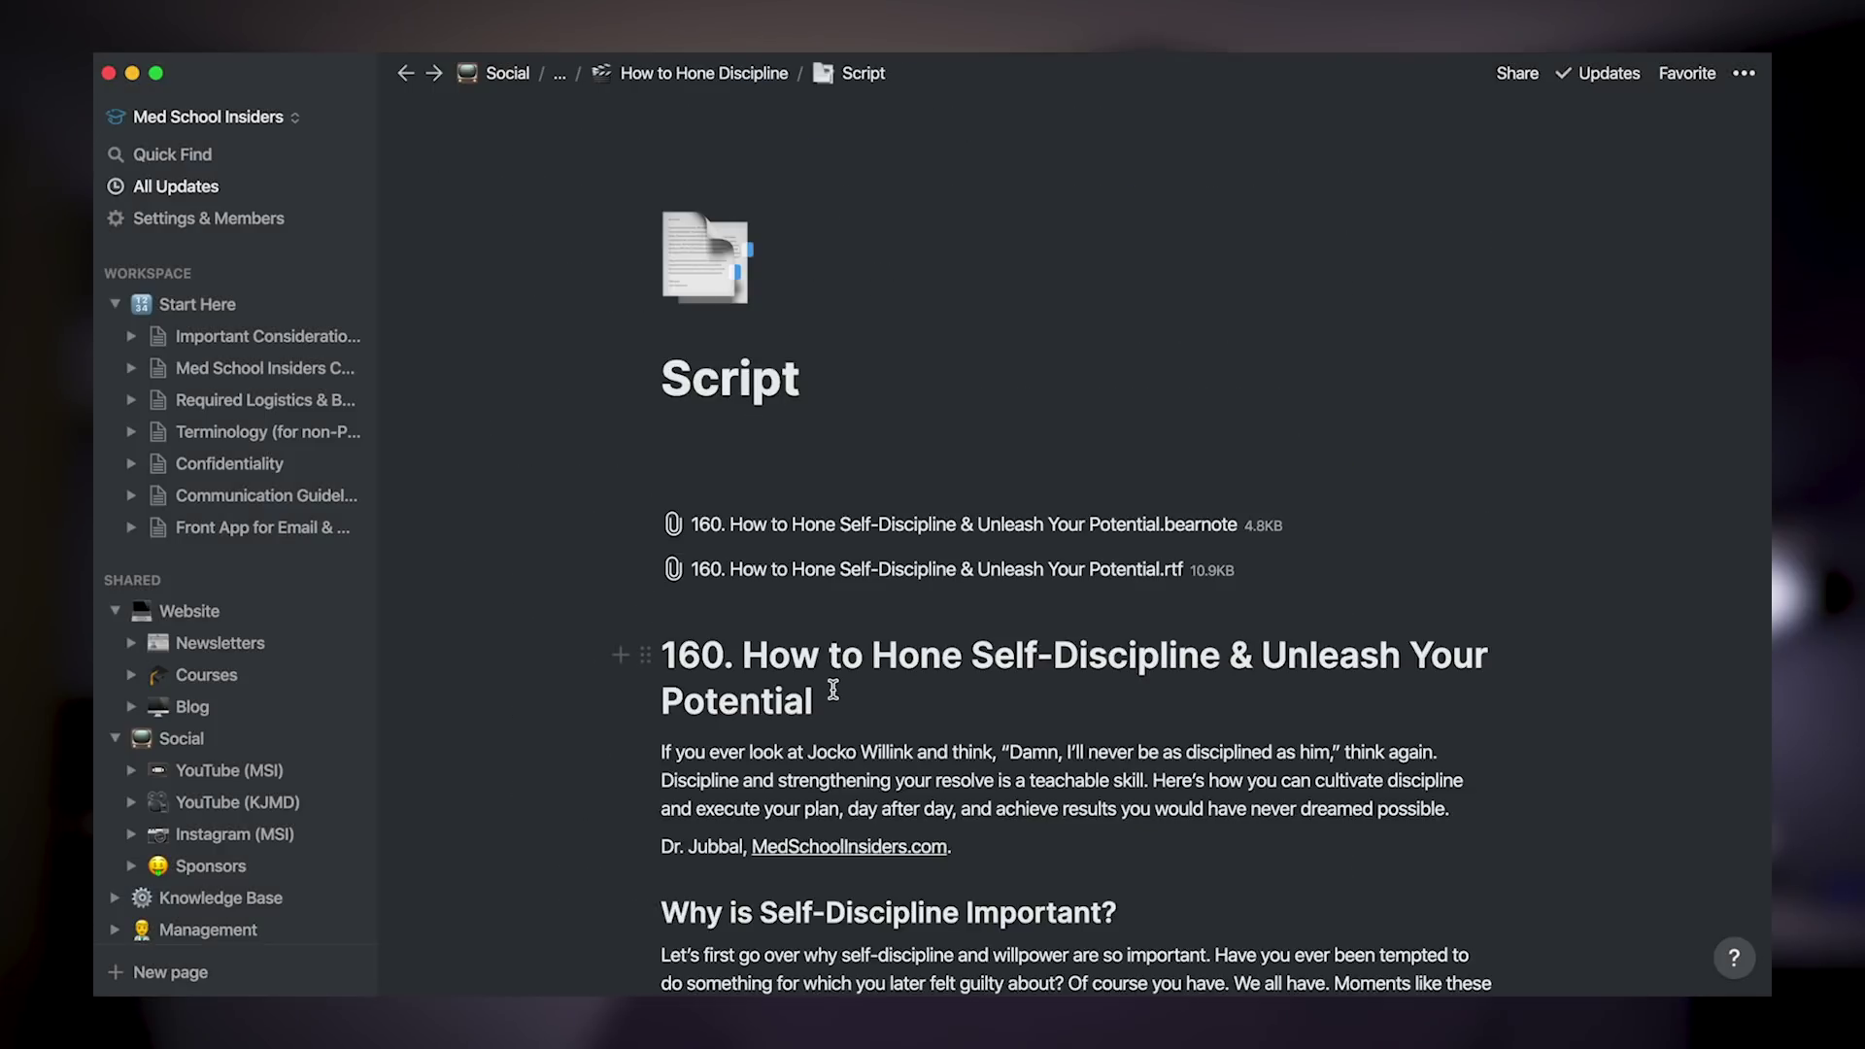
scroll(841, 746, "down", 4)
scroll(827, 706, "up", 4)
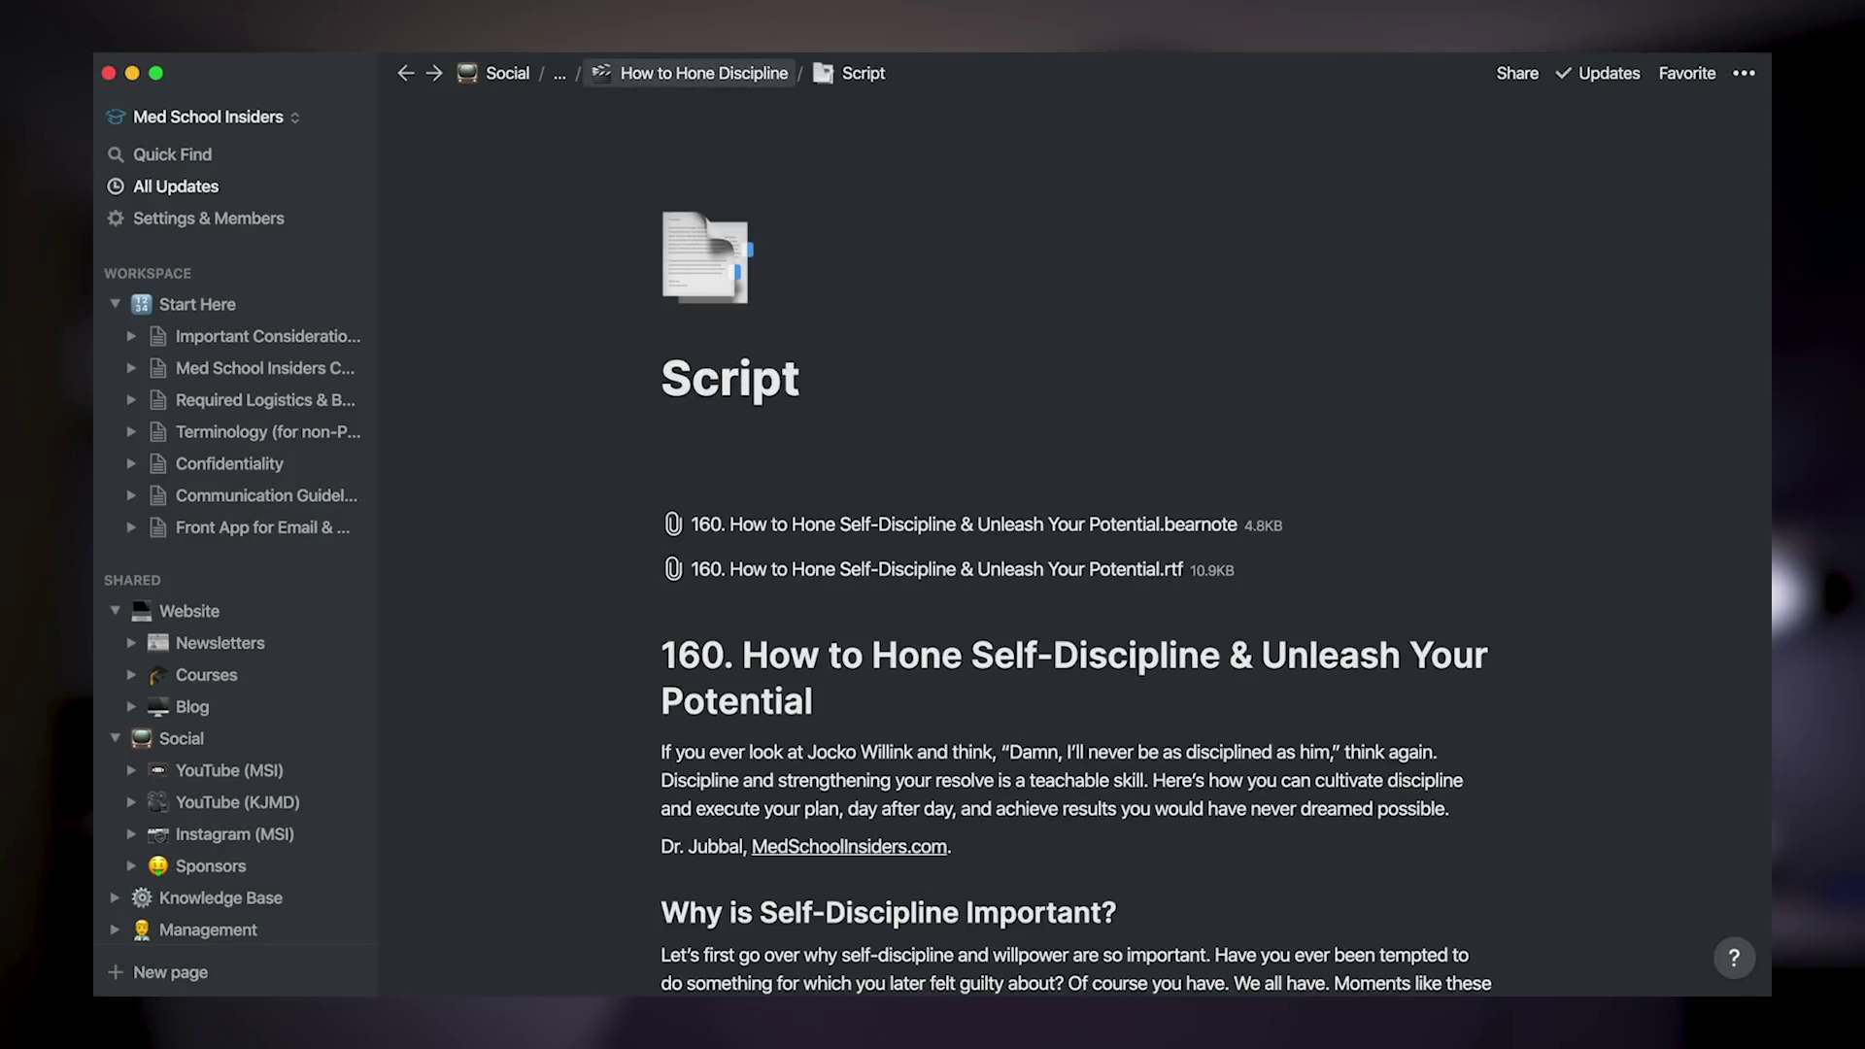
left_click(406, 74)
scroll(663, 677, "down", 4)
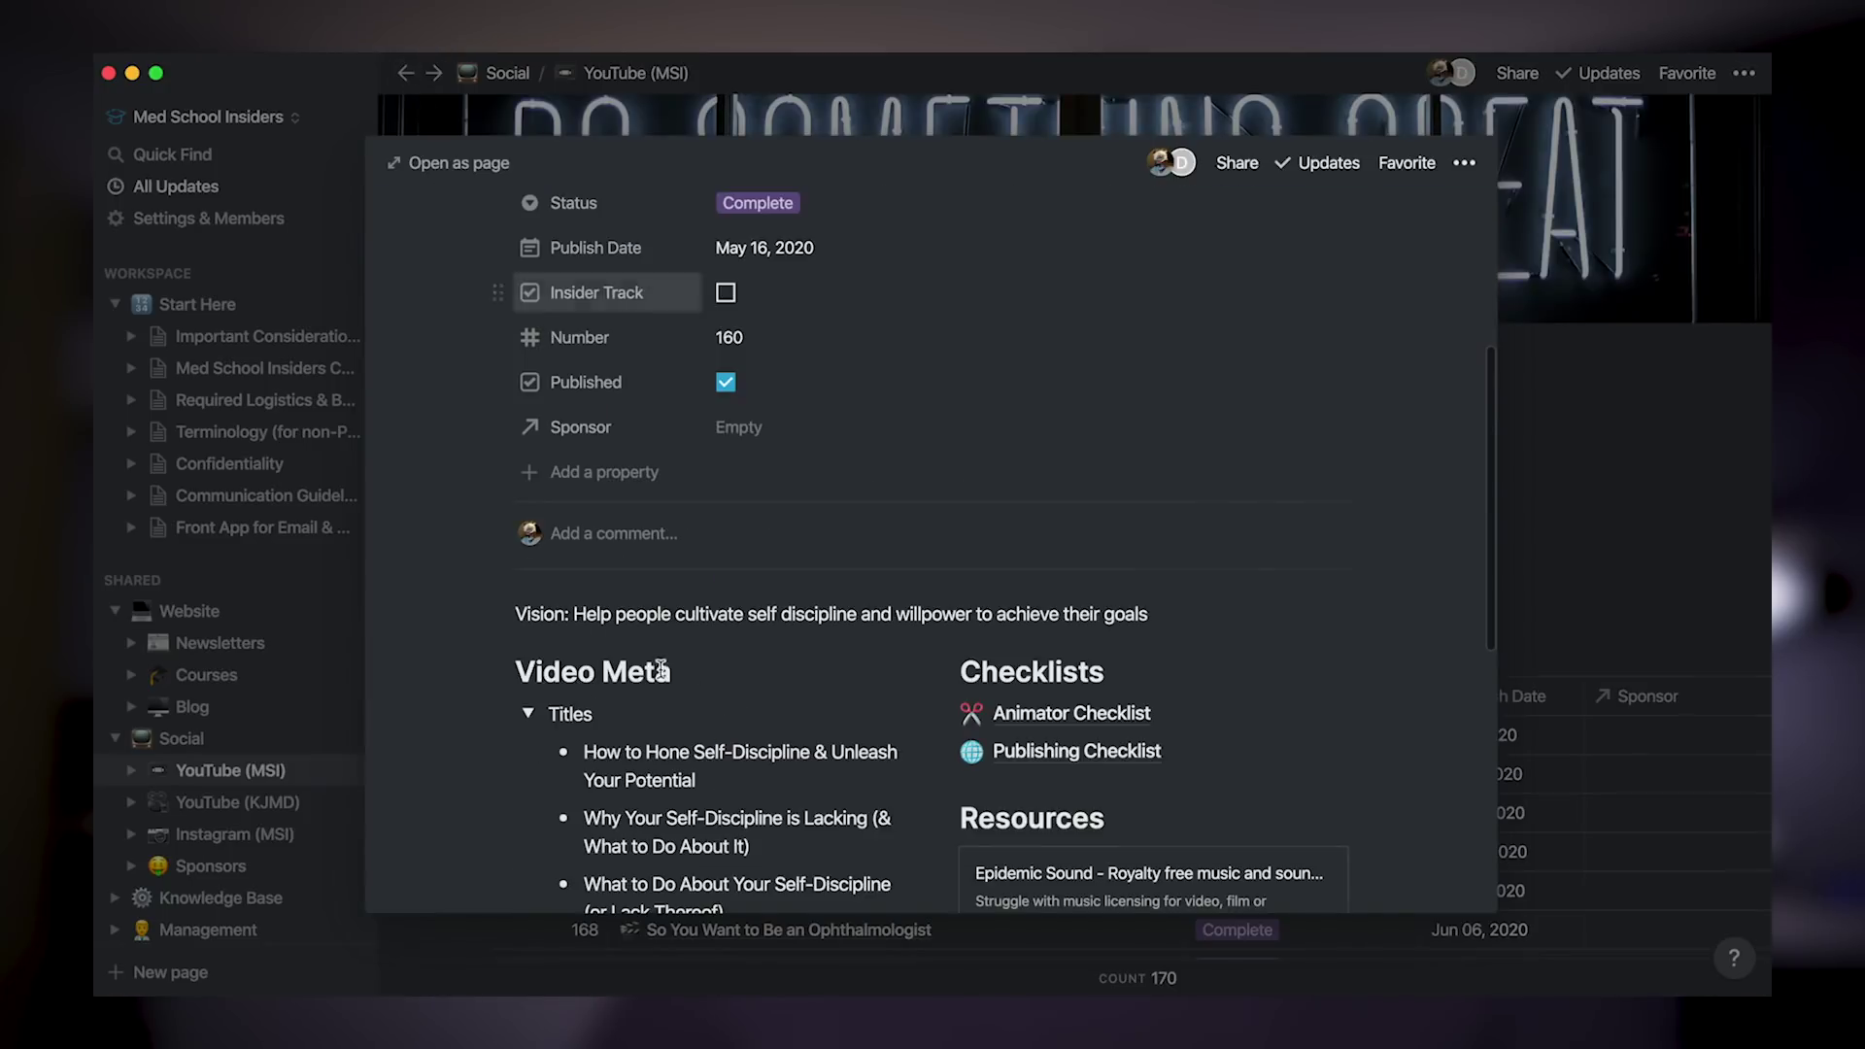
scroll(898, 672, "down", 3)
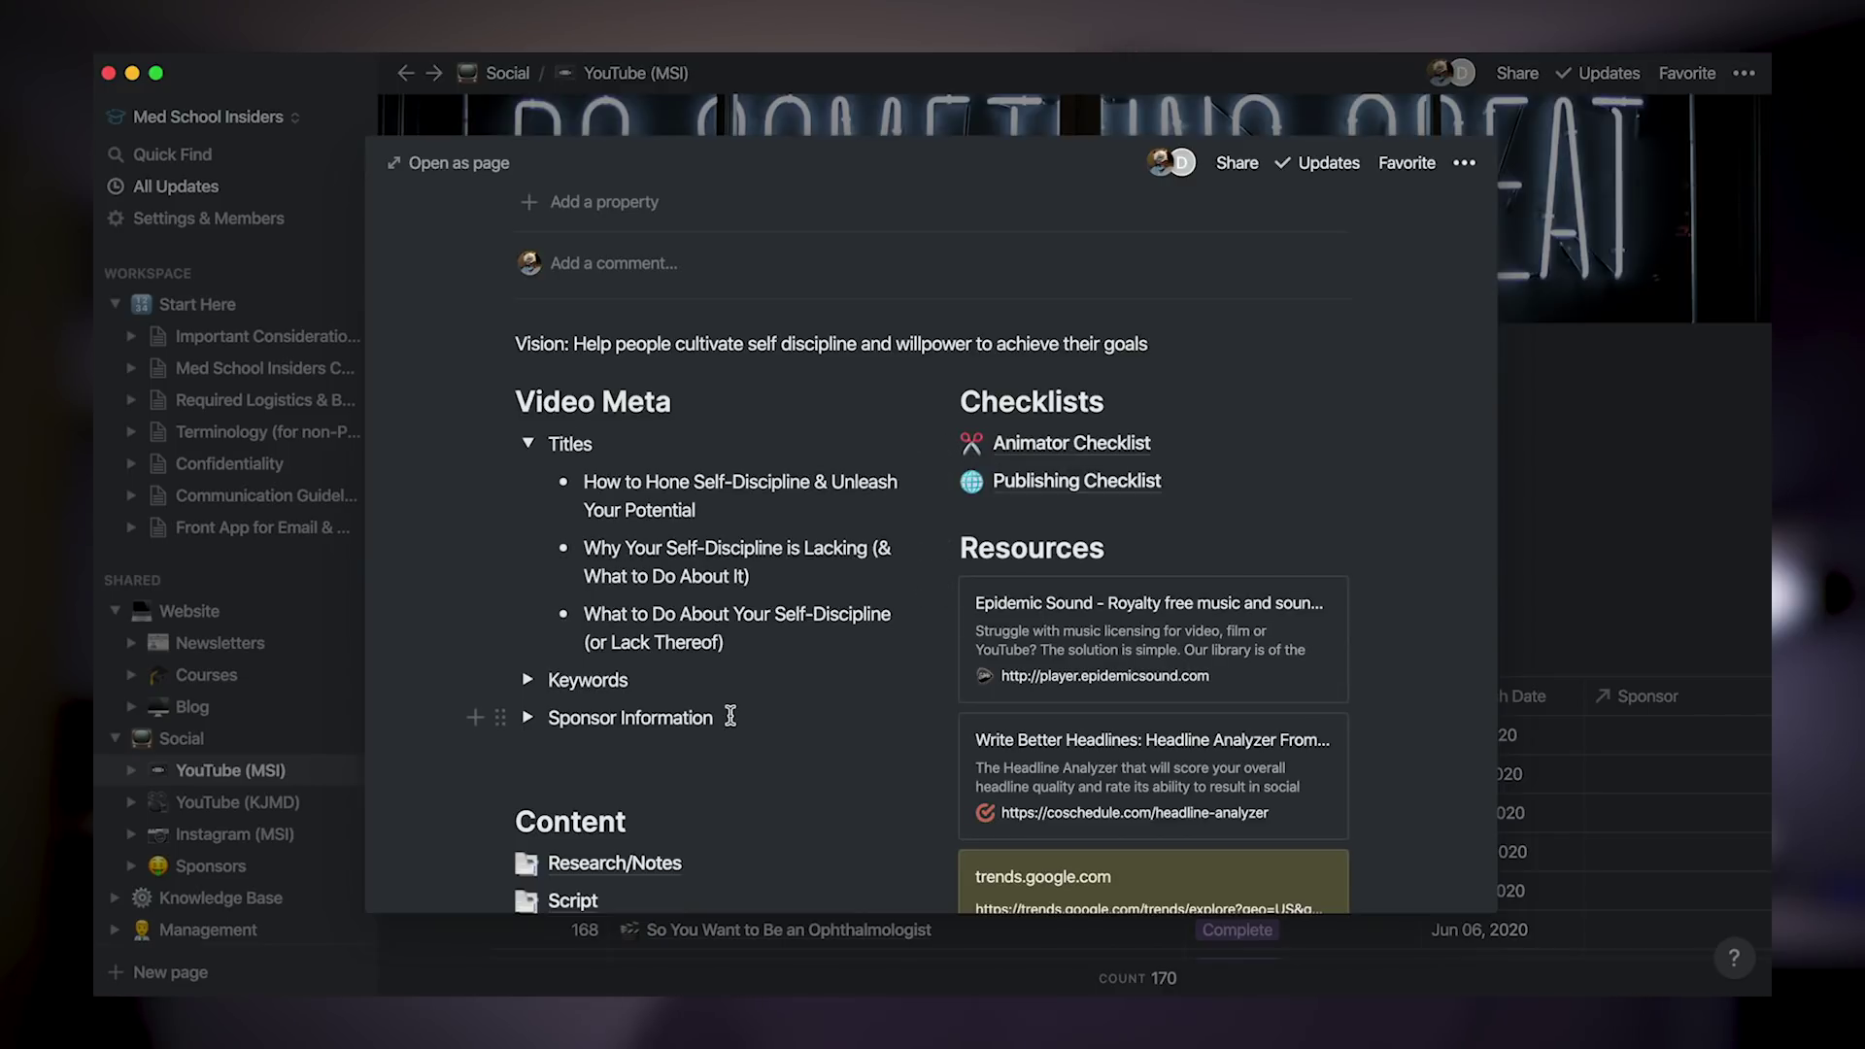
scroll(730, 714, "down", 3)
scroll(731, 715, "up", 4)
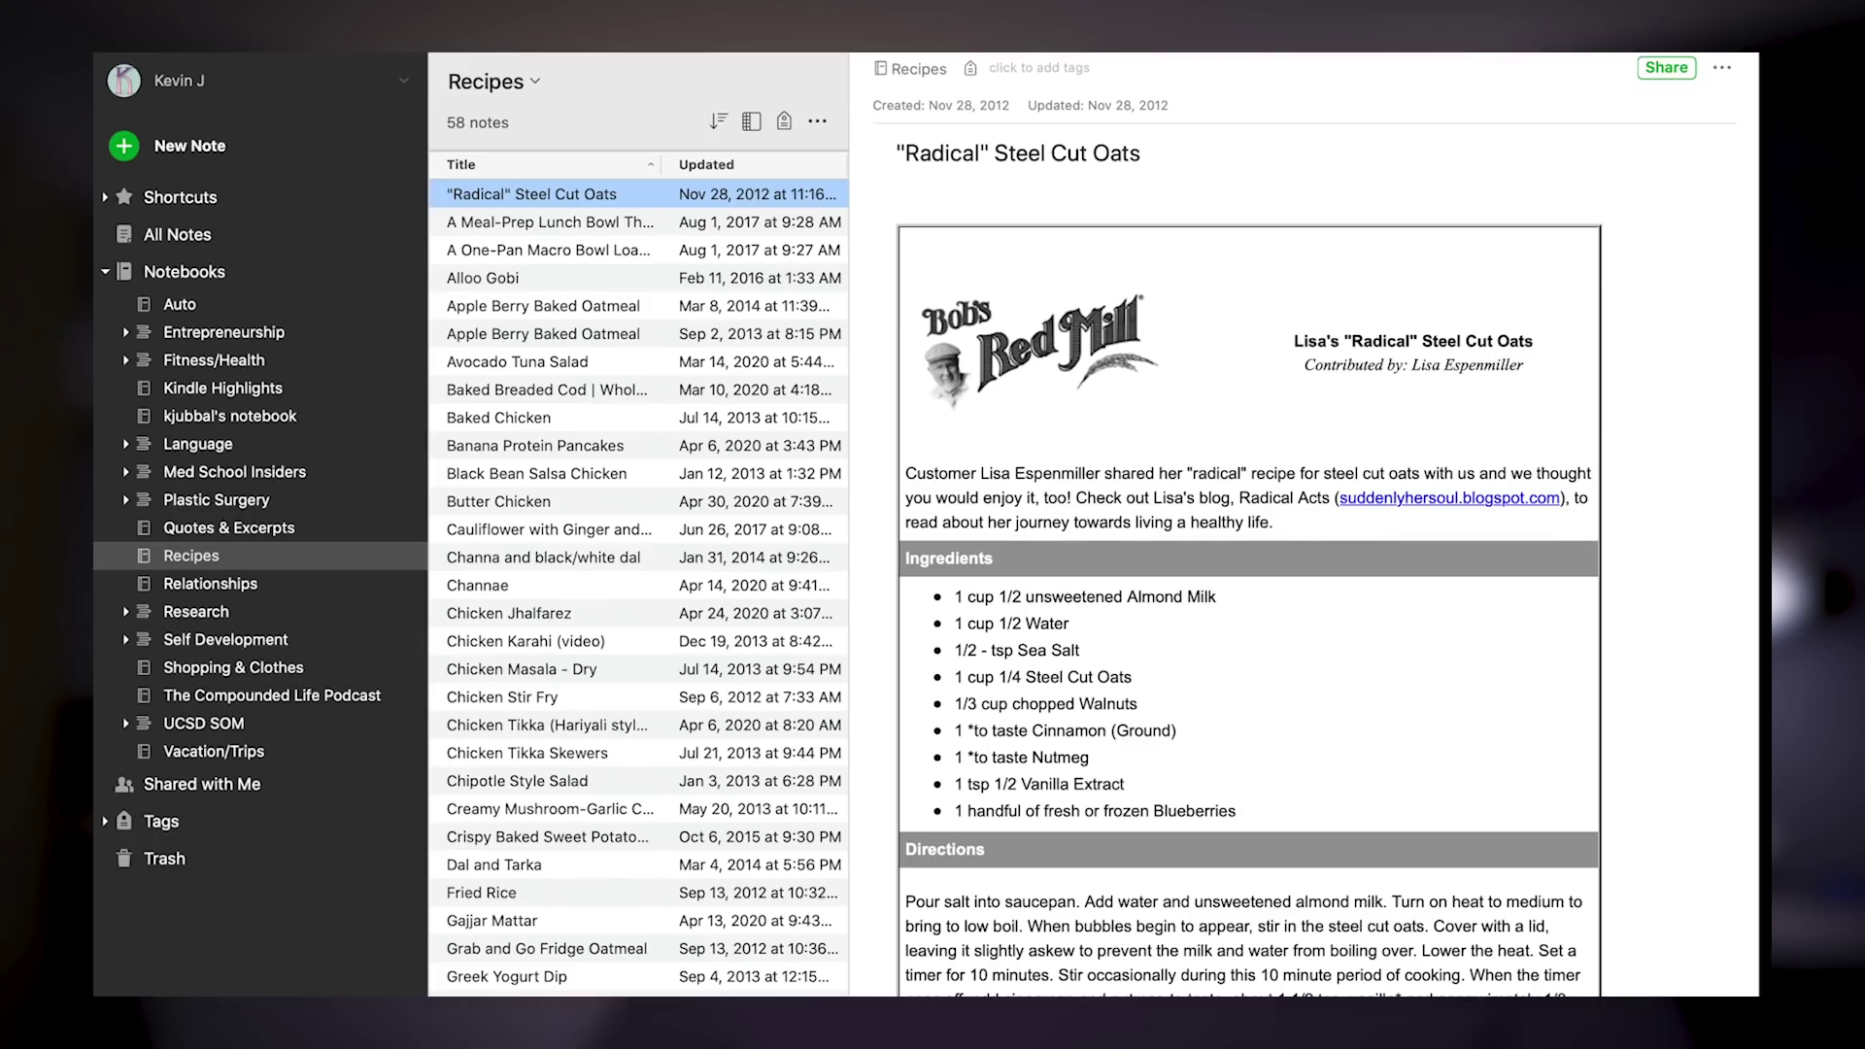
Expand the UCSD SOM stack and open Anatomy Mnemonics in the MS1 Anatomy notebook
left_click(126, 723)
scroll(145, 748, "down", 2)
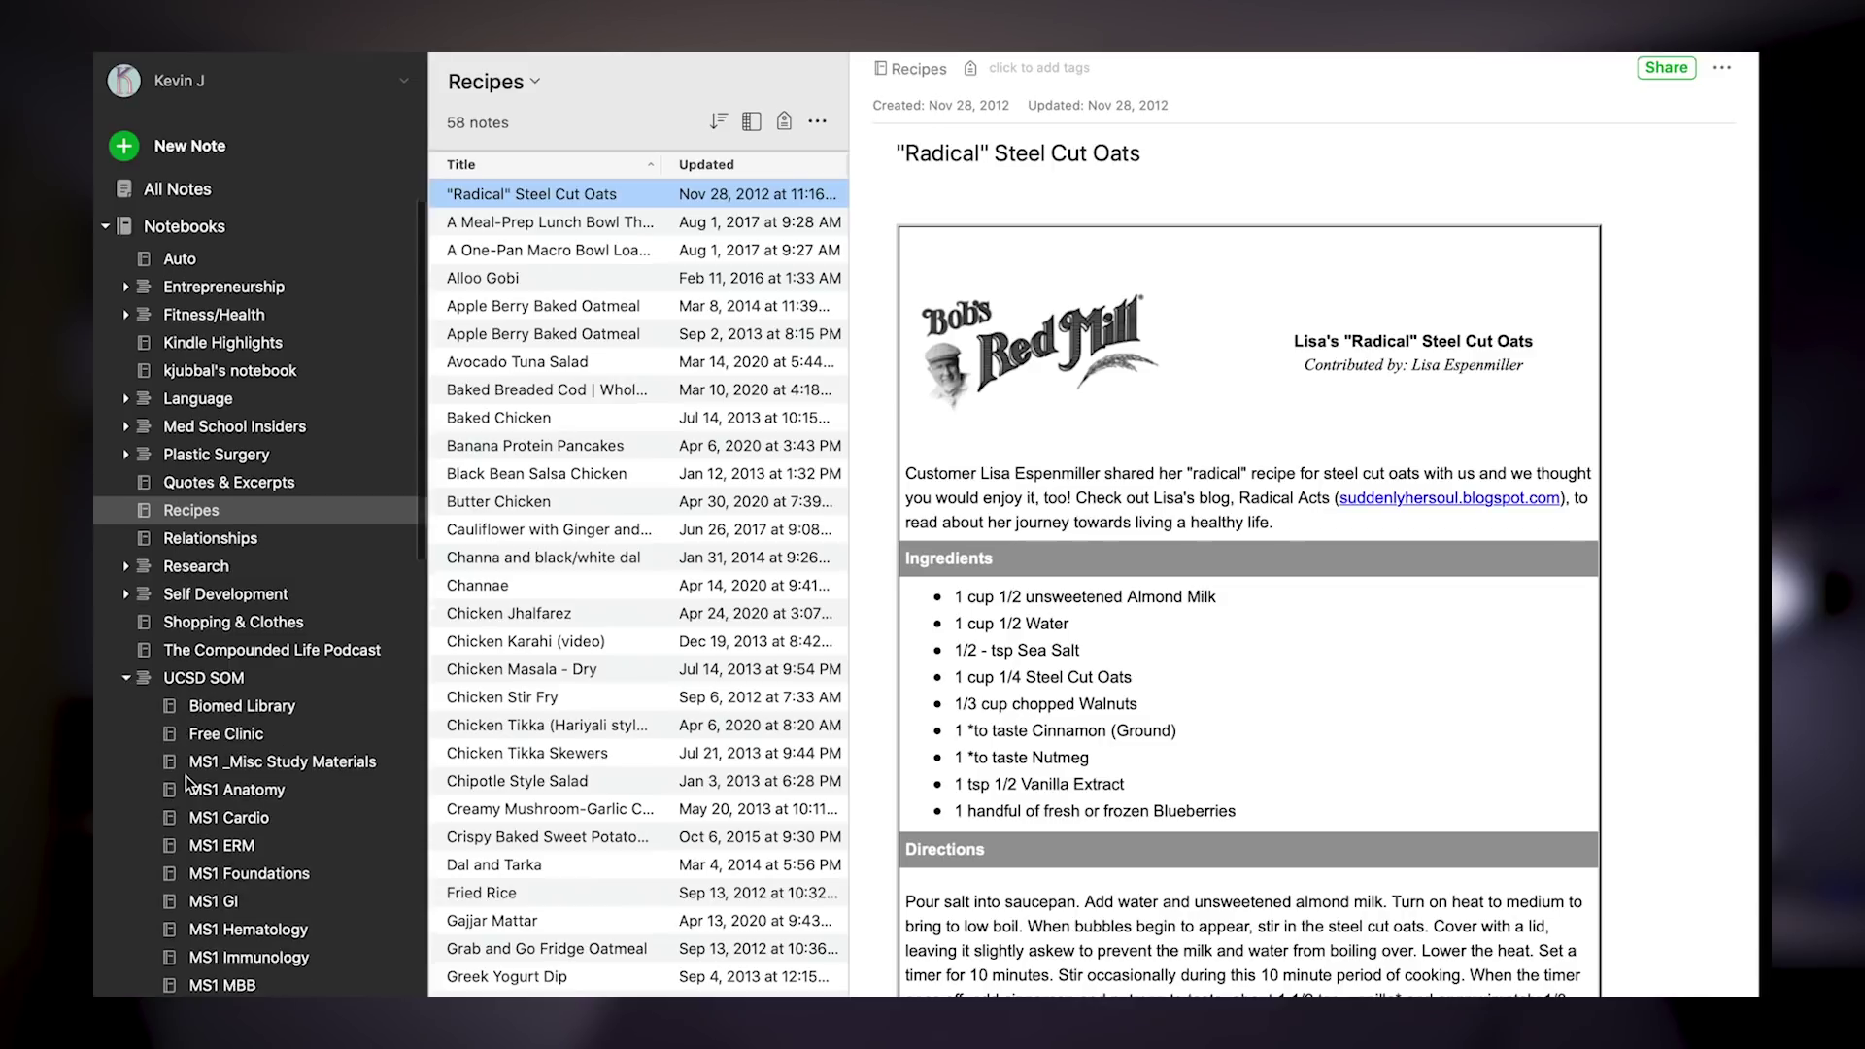
left_click(223, 774)
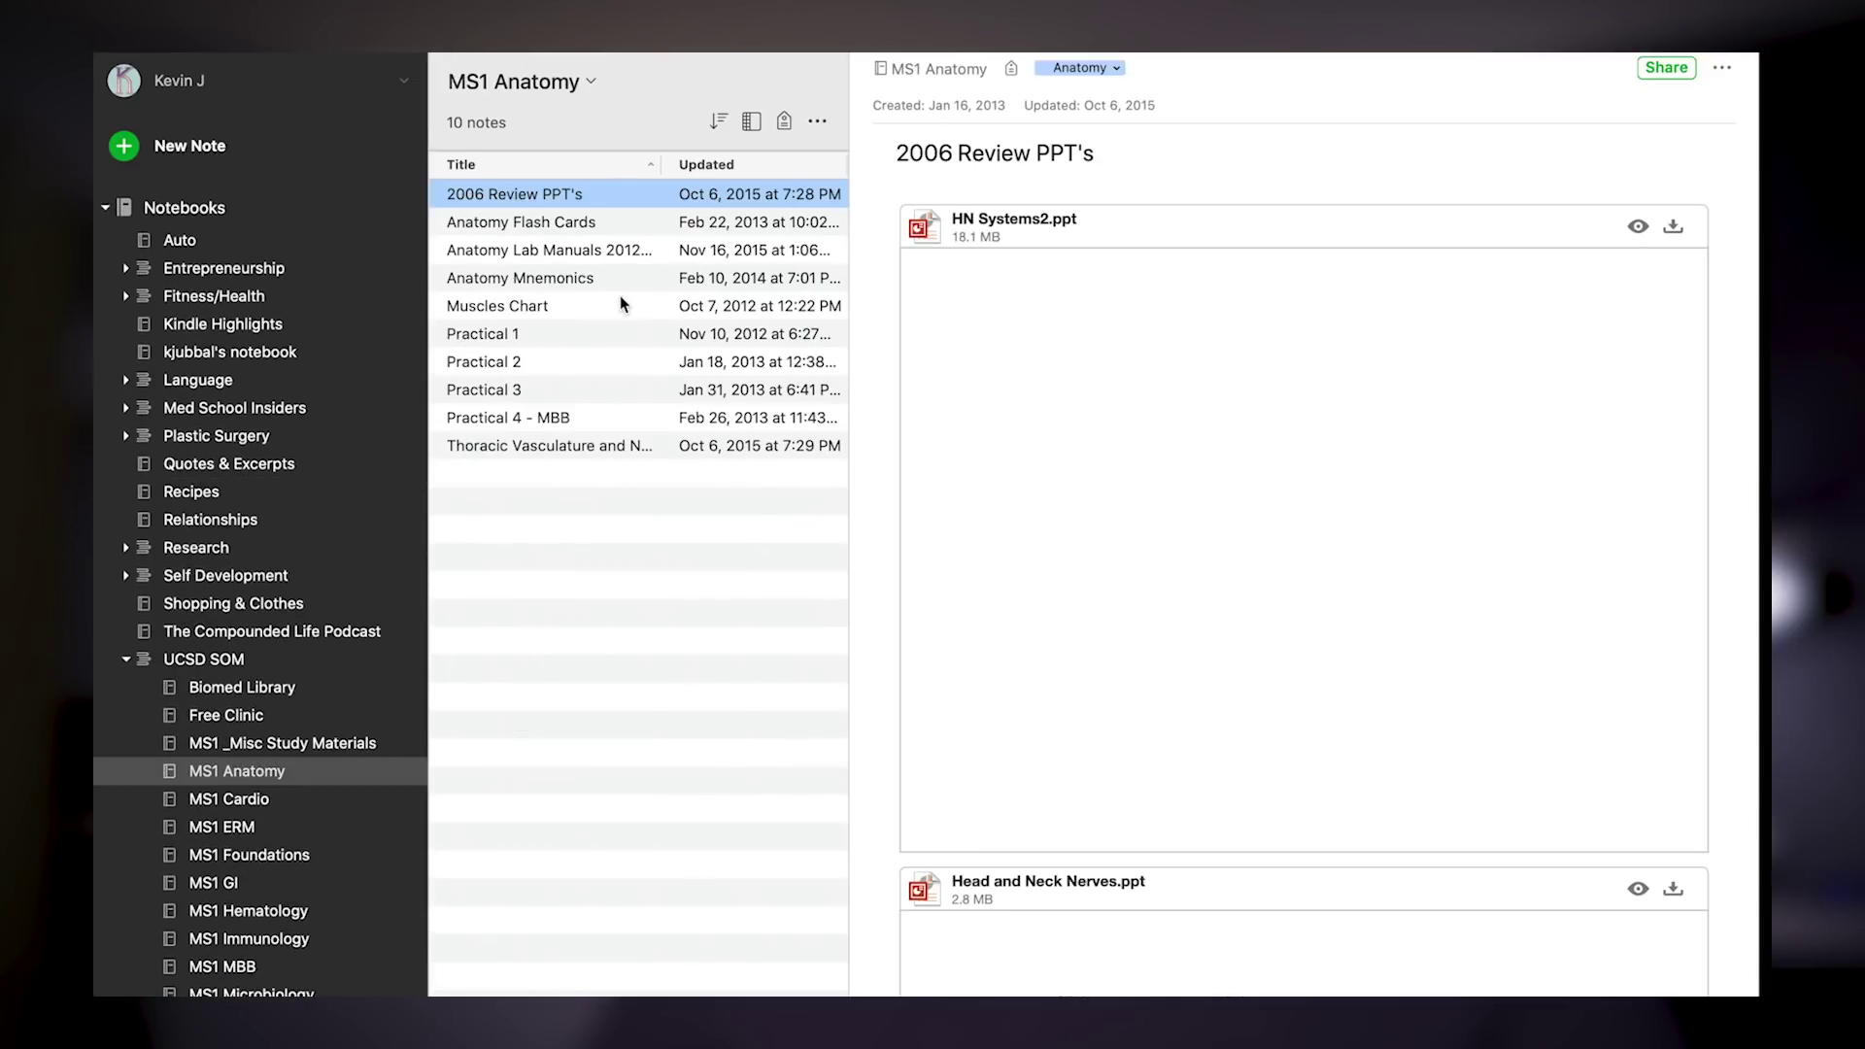
left_click(614, 282)
scroll(225, 932, "down", 4)
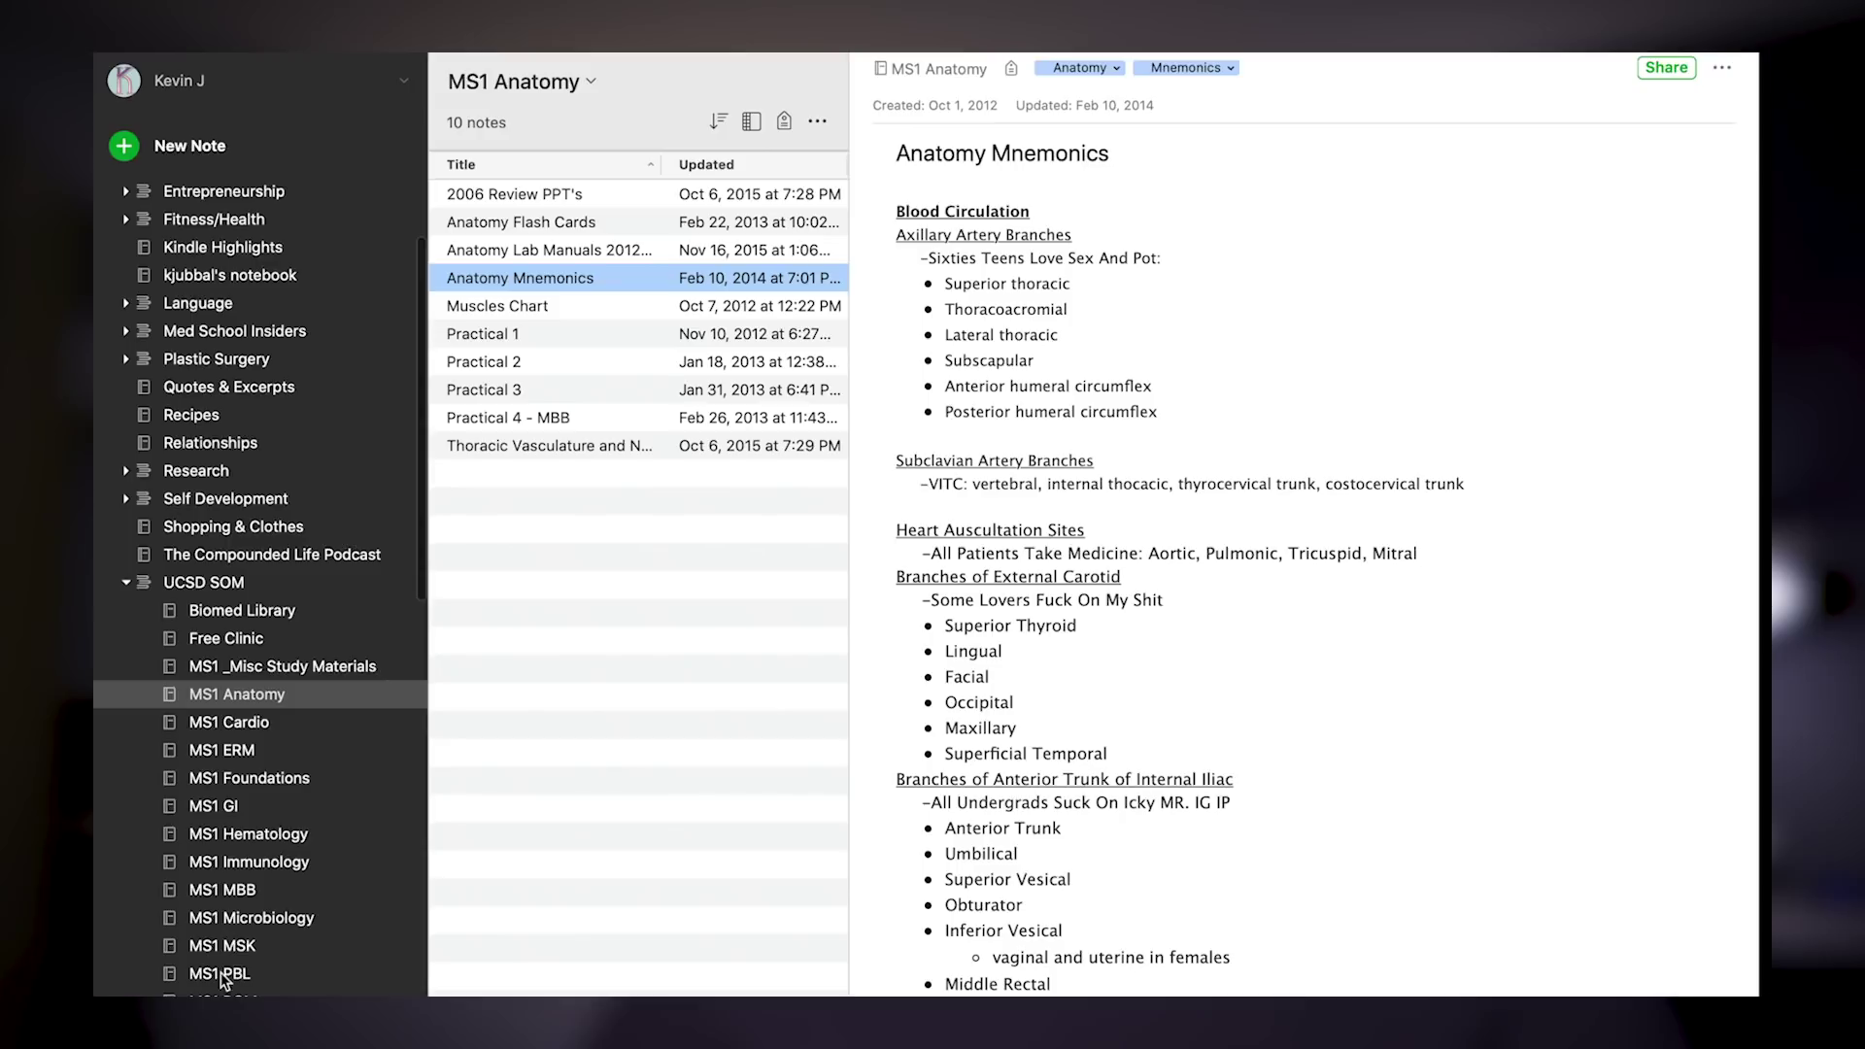
Open Lec 03 - Ventilation in MS1 Pulmonary and browse its handwritten lung-volume notes
left_click(246, 949)
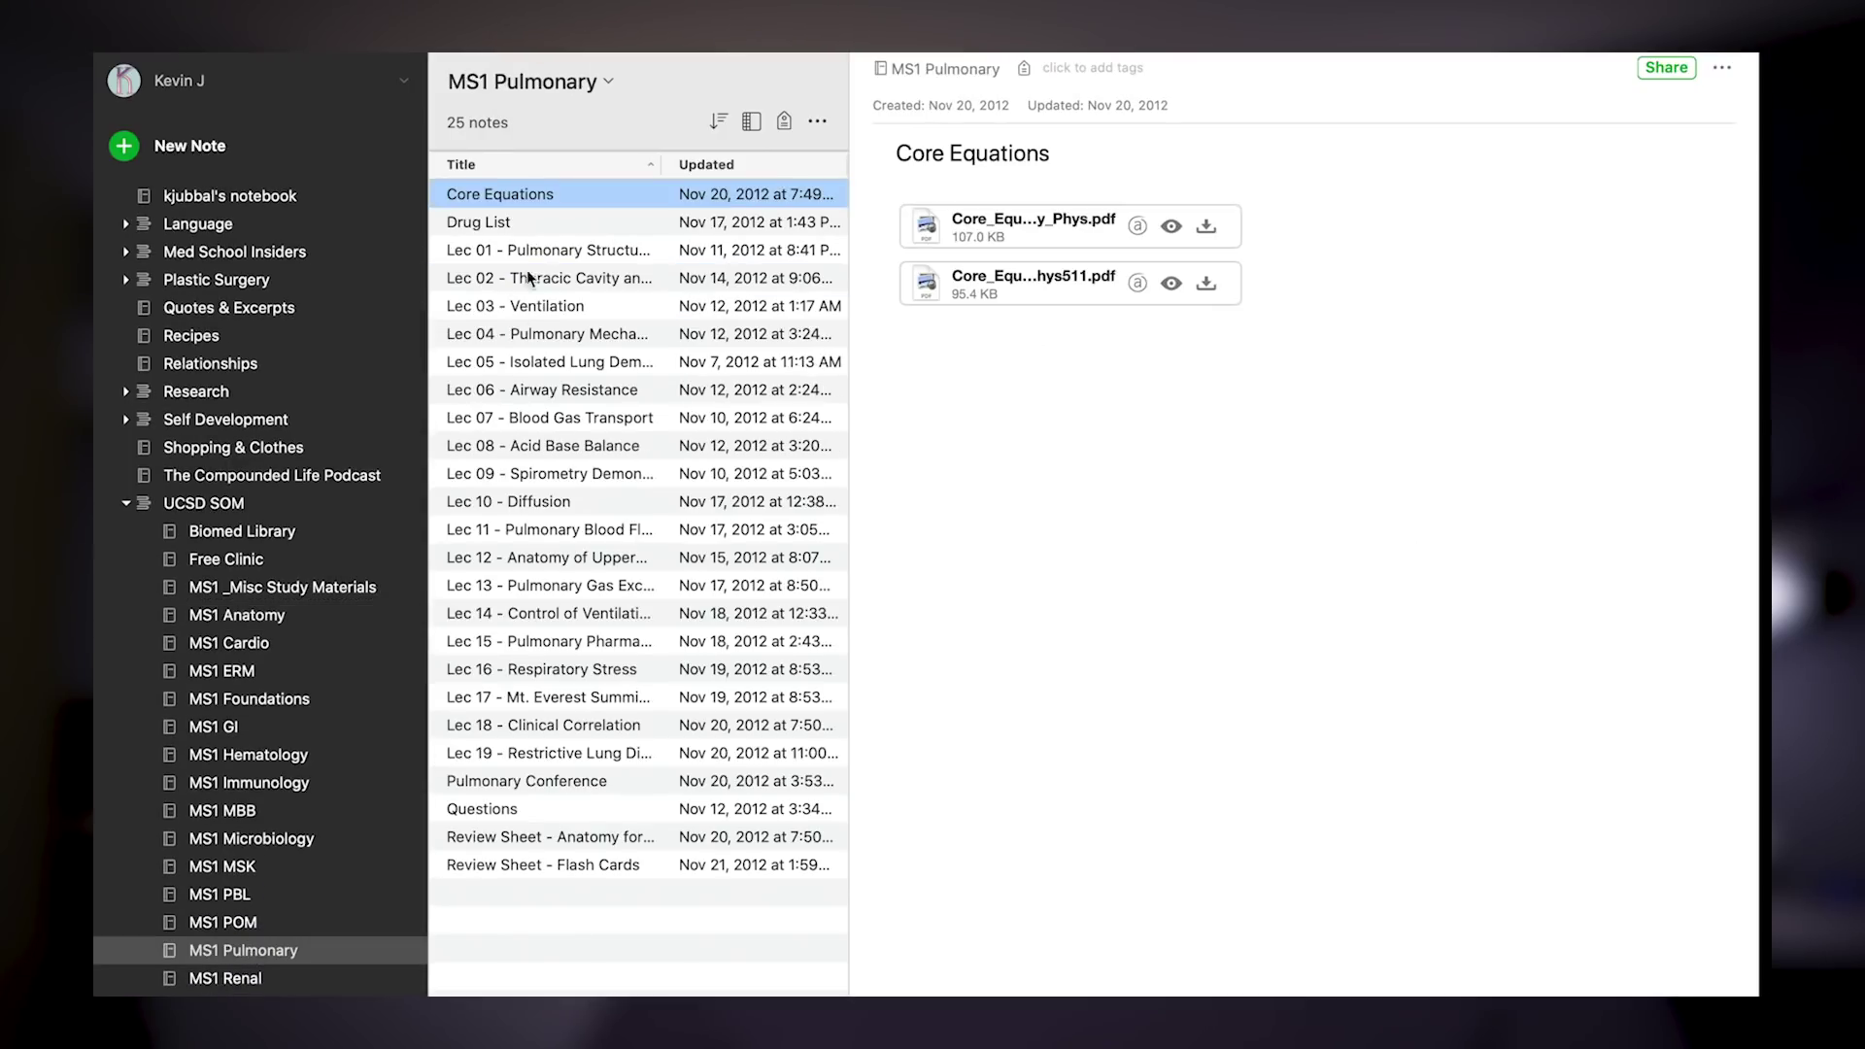
left_click(524, 306)
scroll(993, 659, "down", 15)
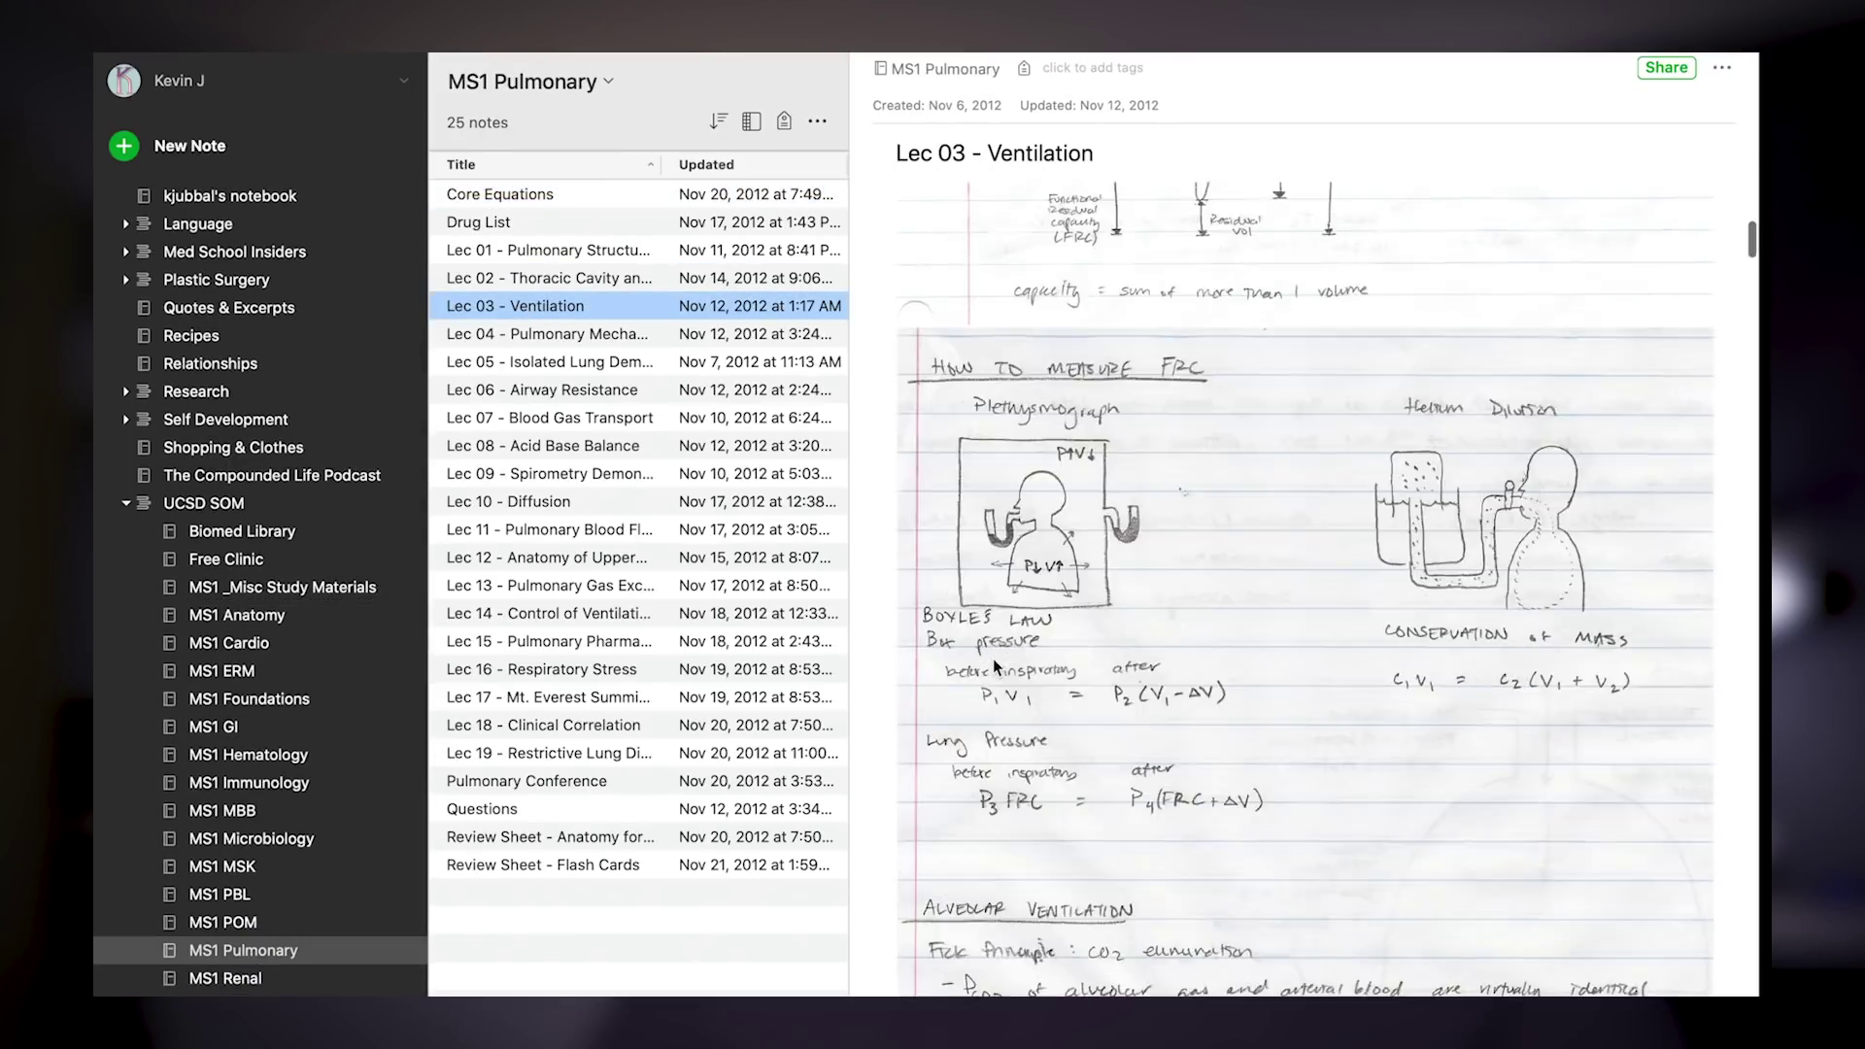
scroll(993, 658, "down", 5)
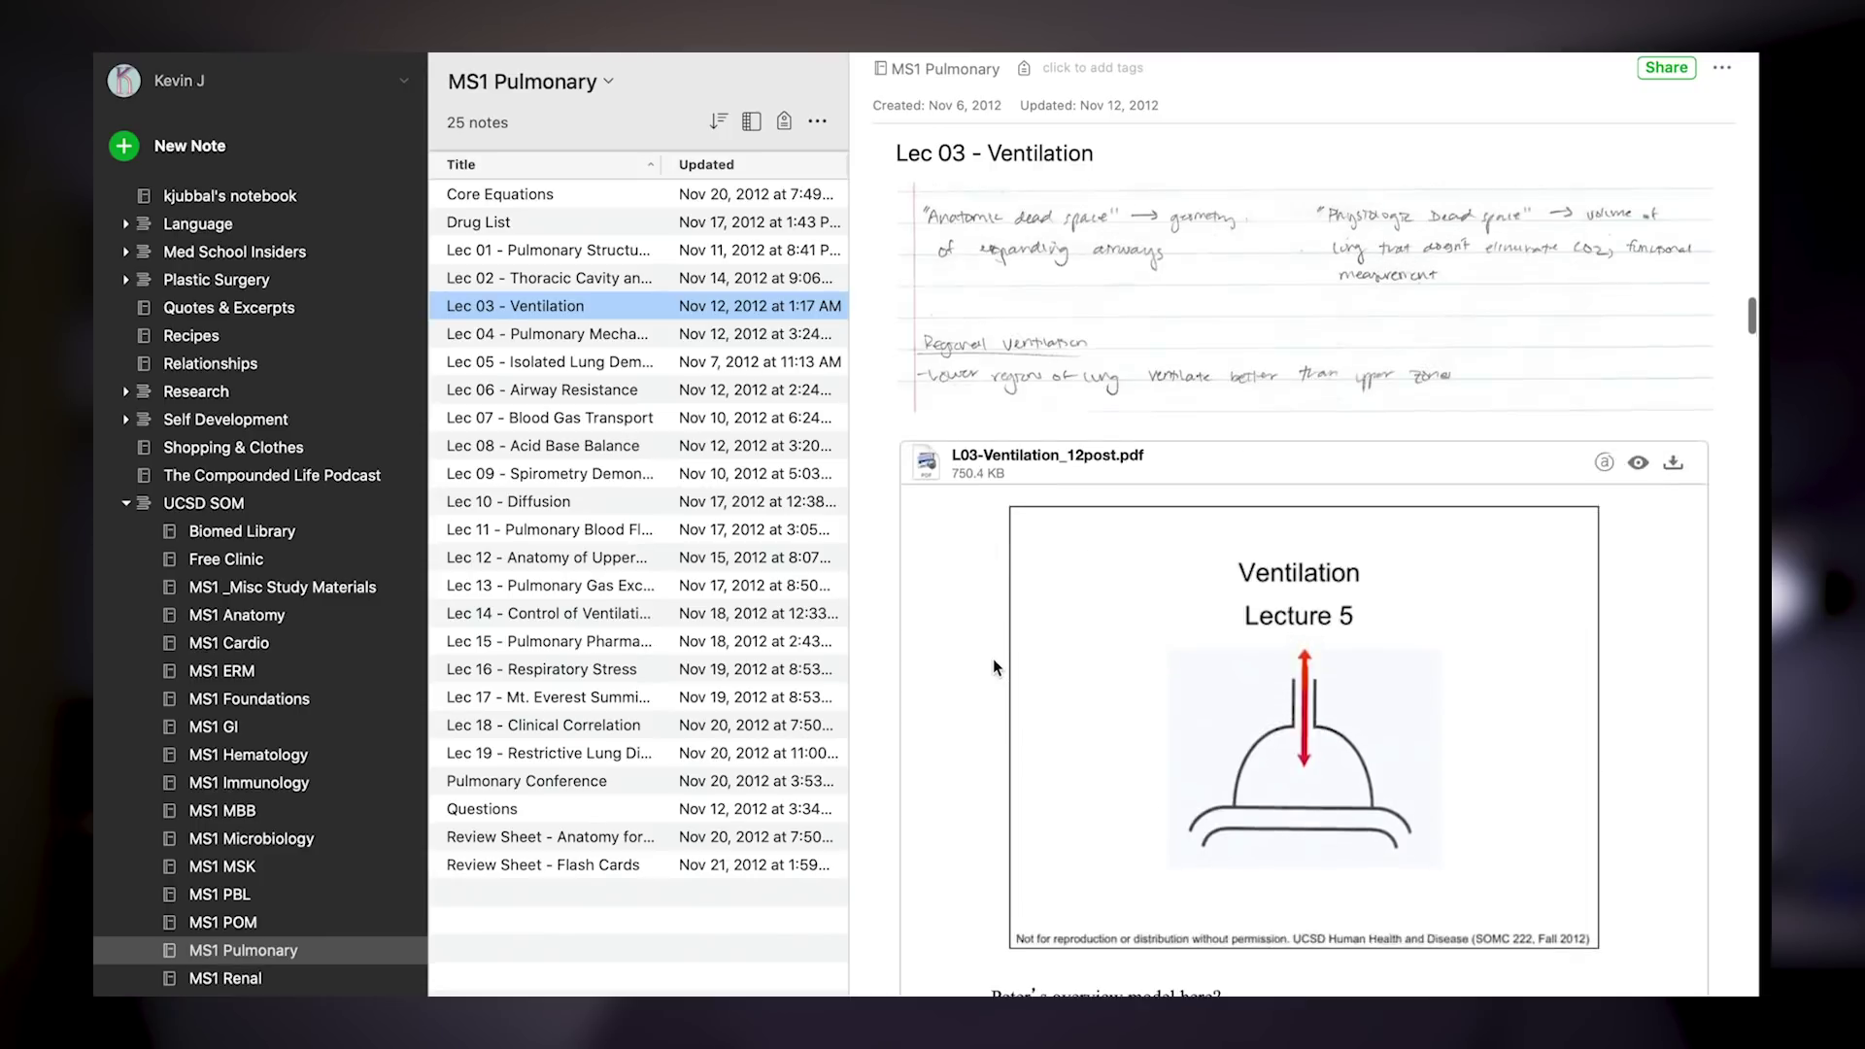
scroll(993, 658, "up", 5)
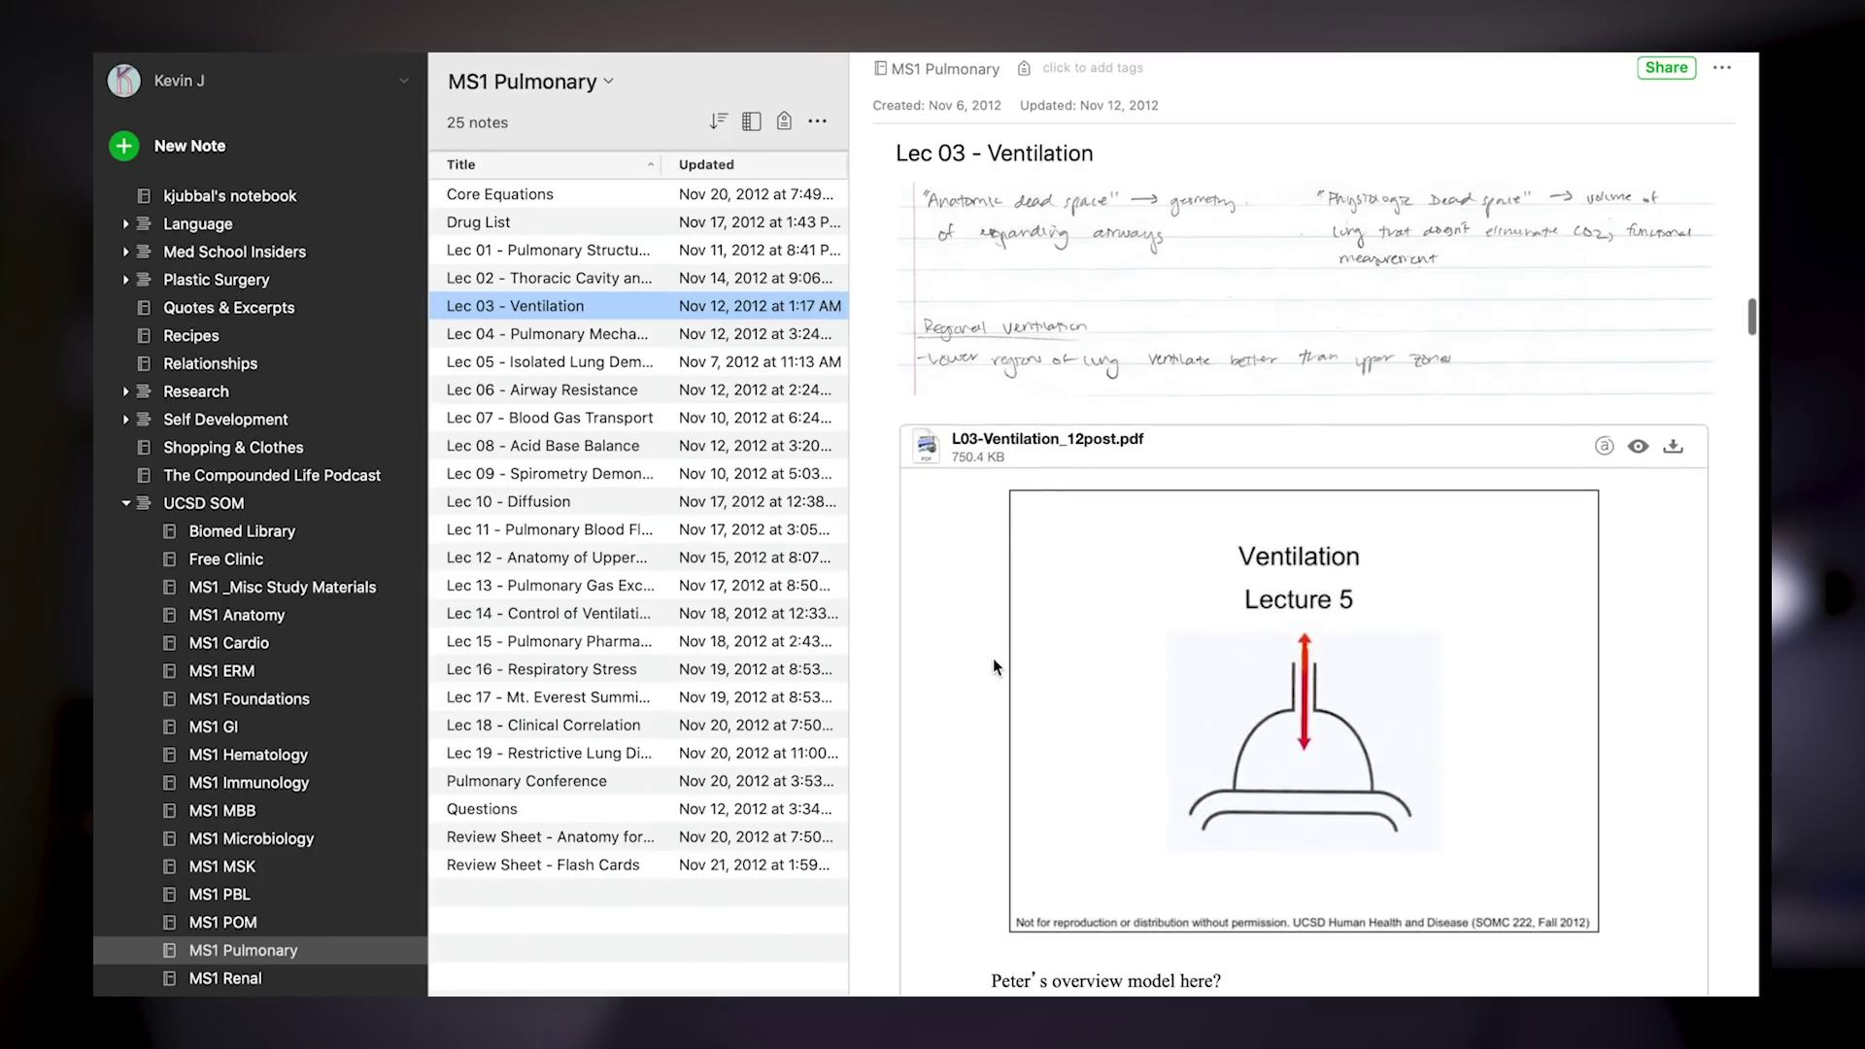
scroll(1216, 795, "up", 5)
scroll(1216, 795, "up", 10)
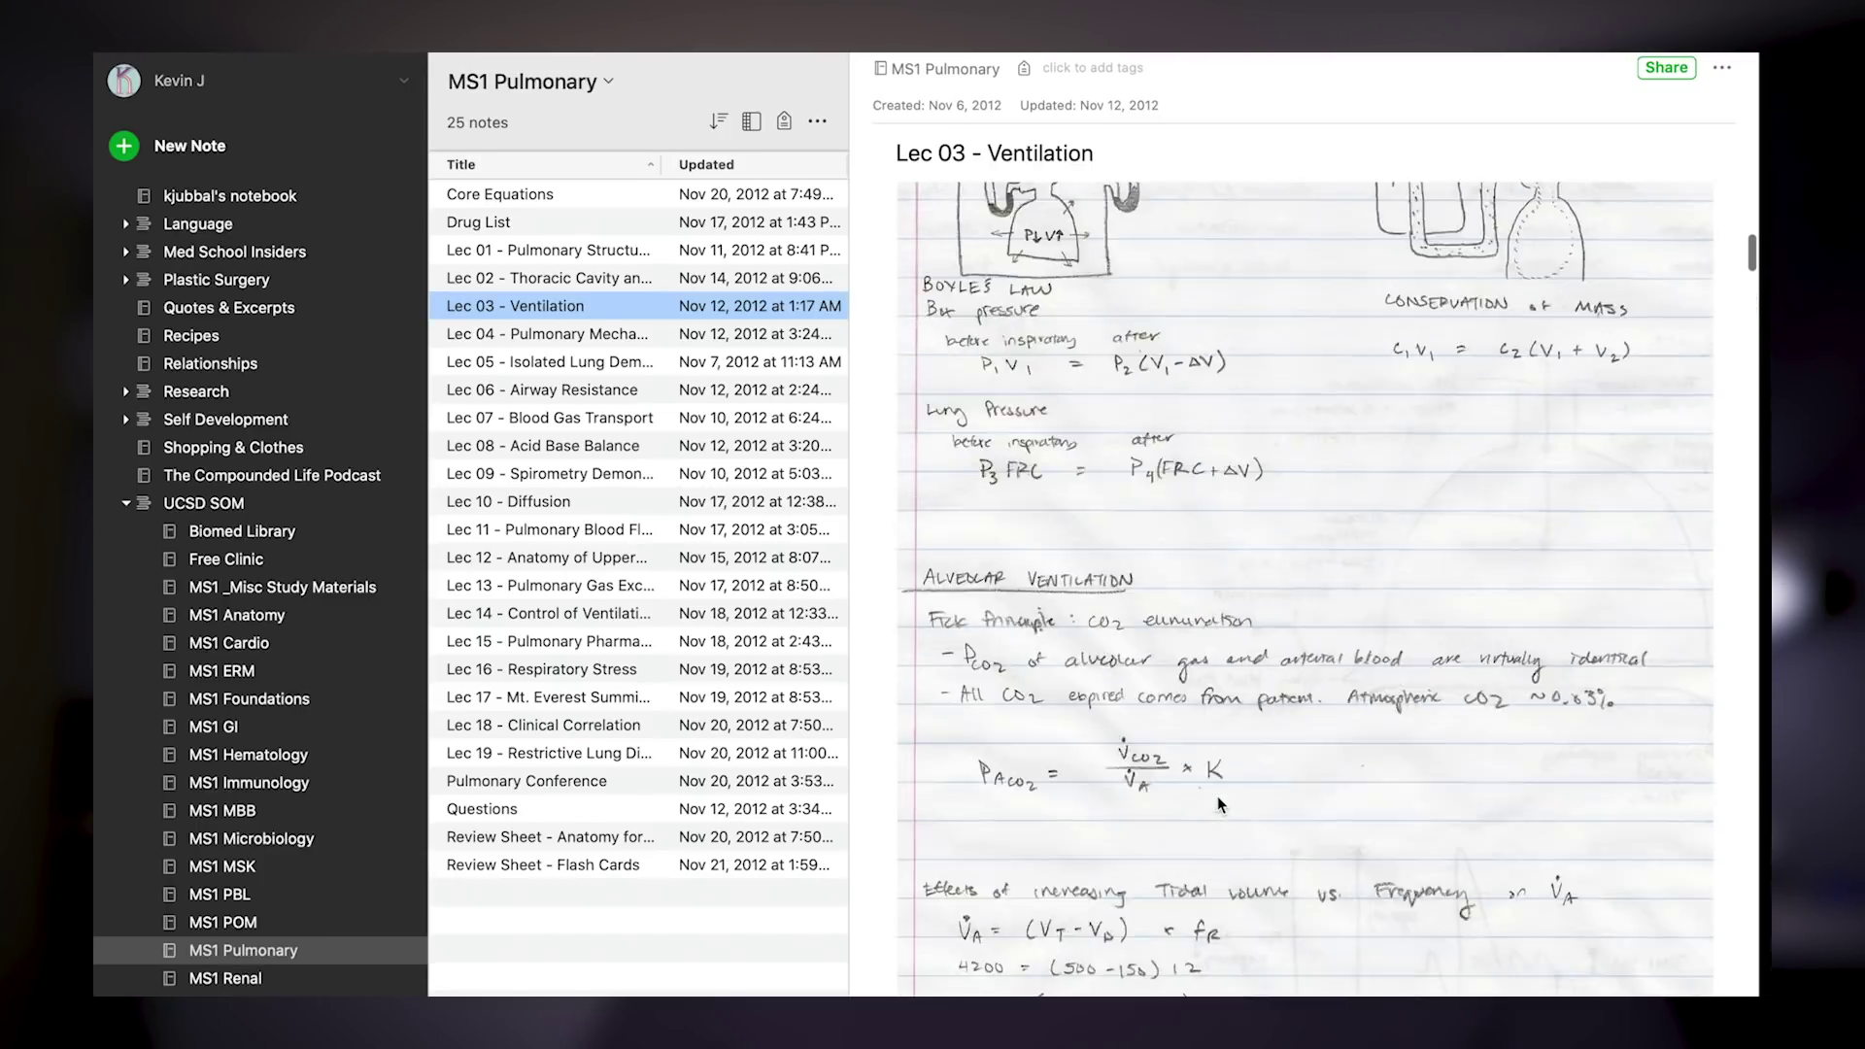
scroll(1260, 534, "up", 8)
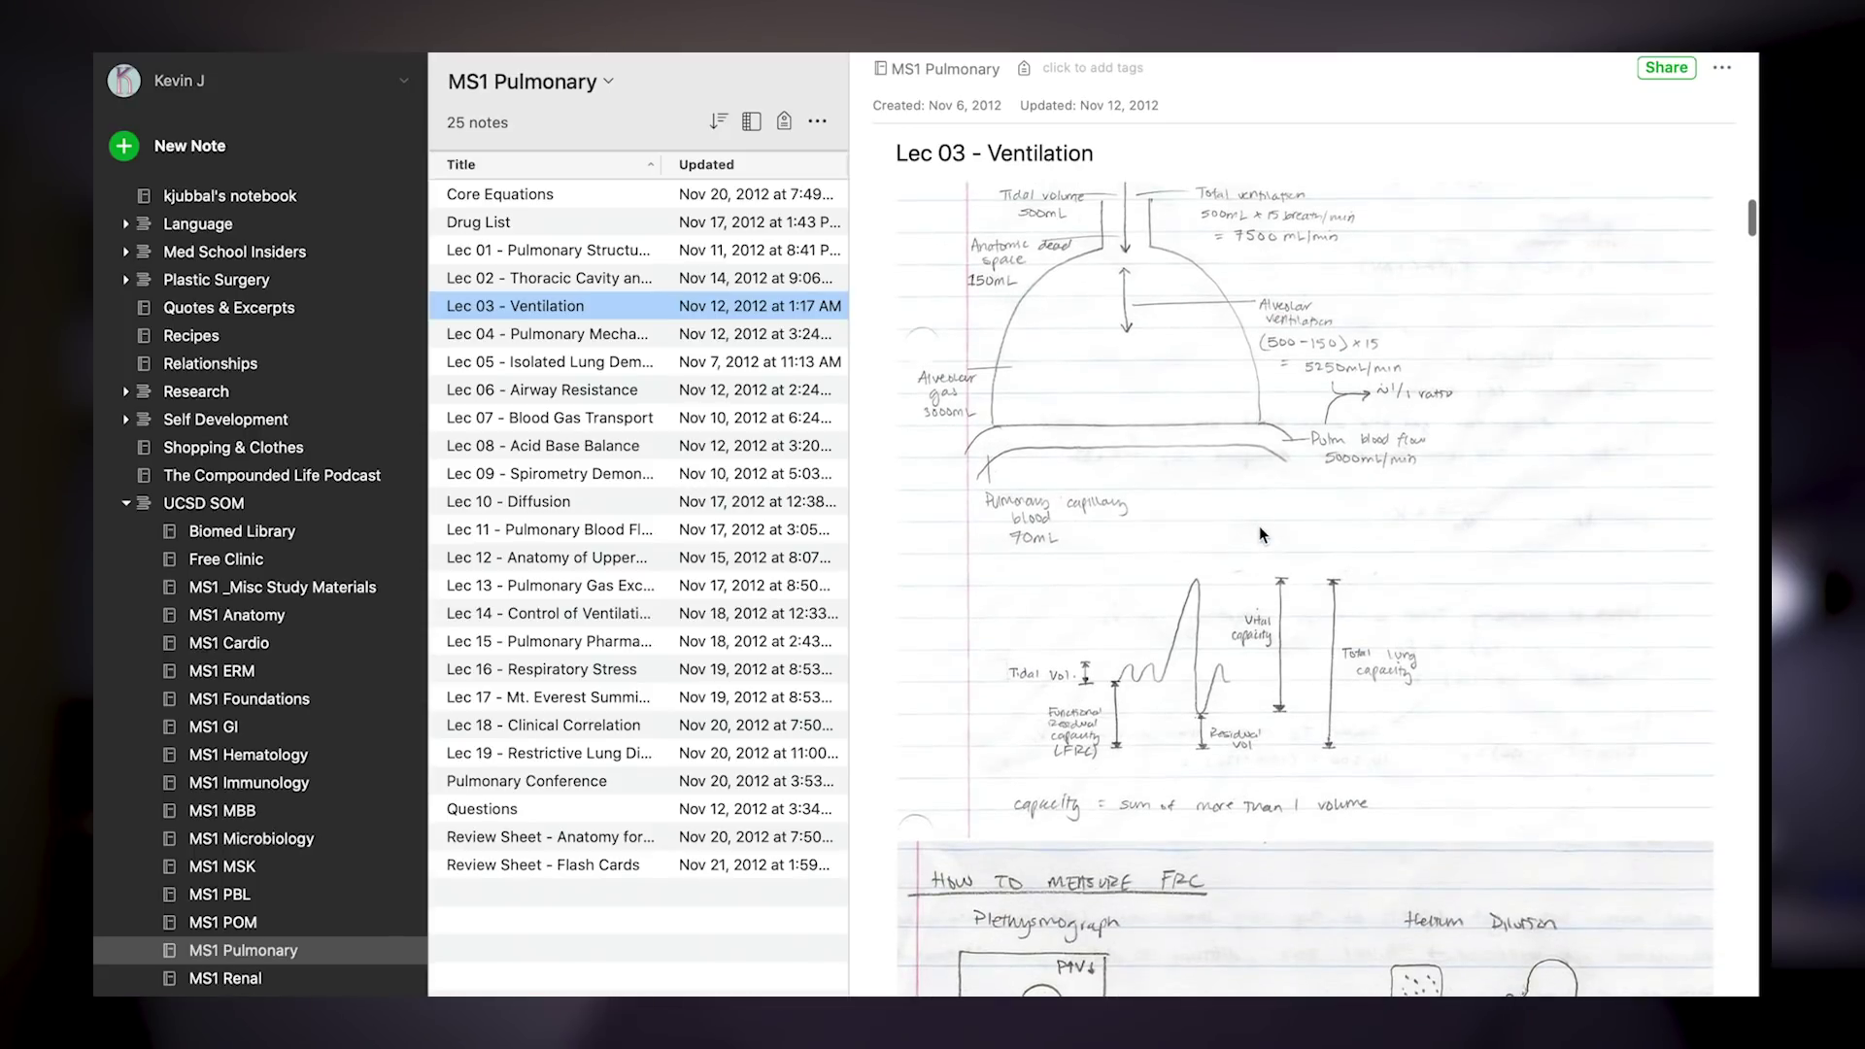
scroll(1261, 534, "down", 6)
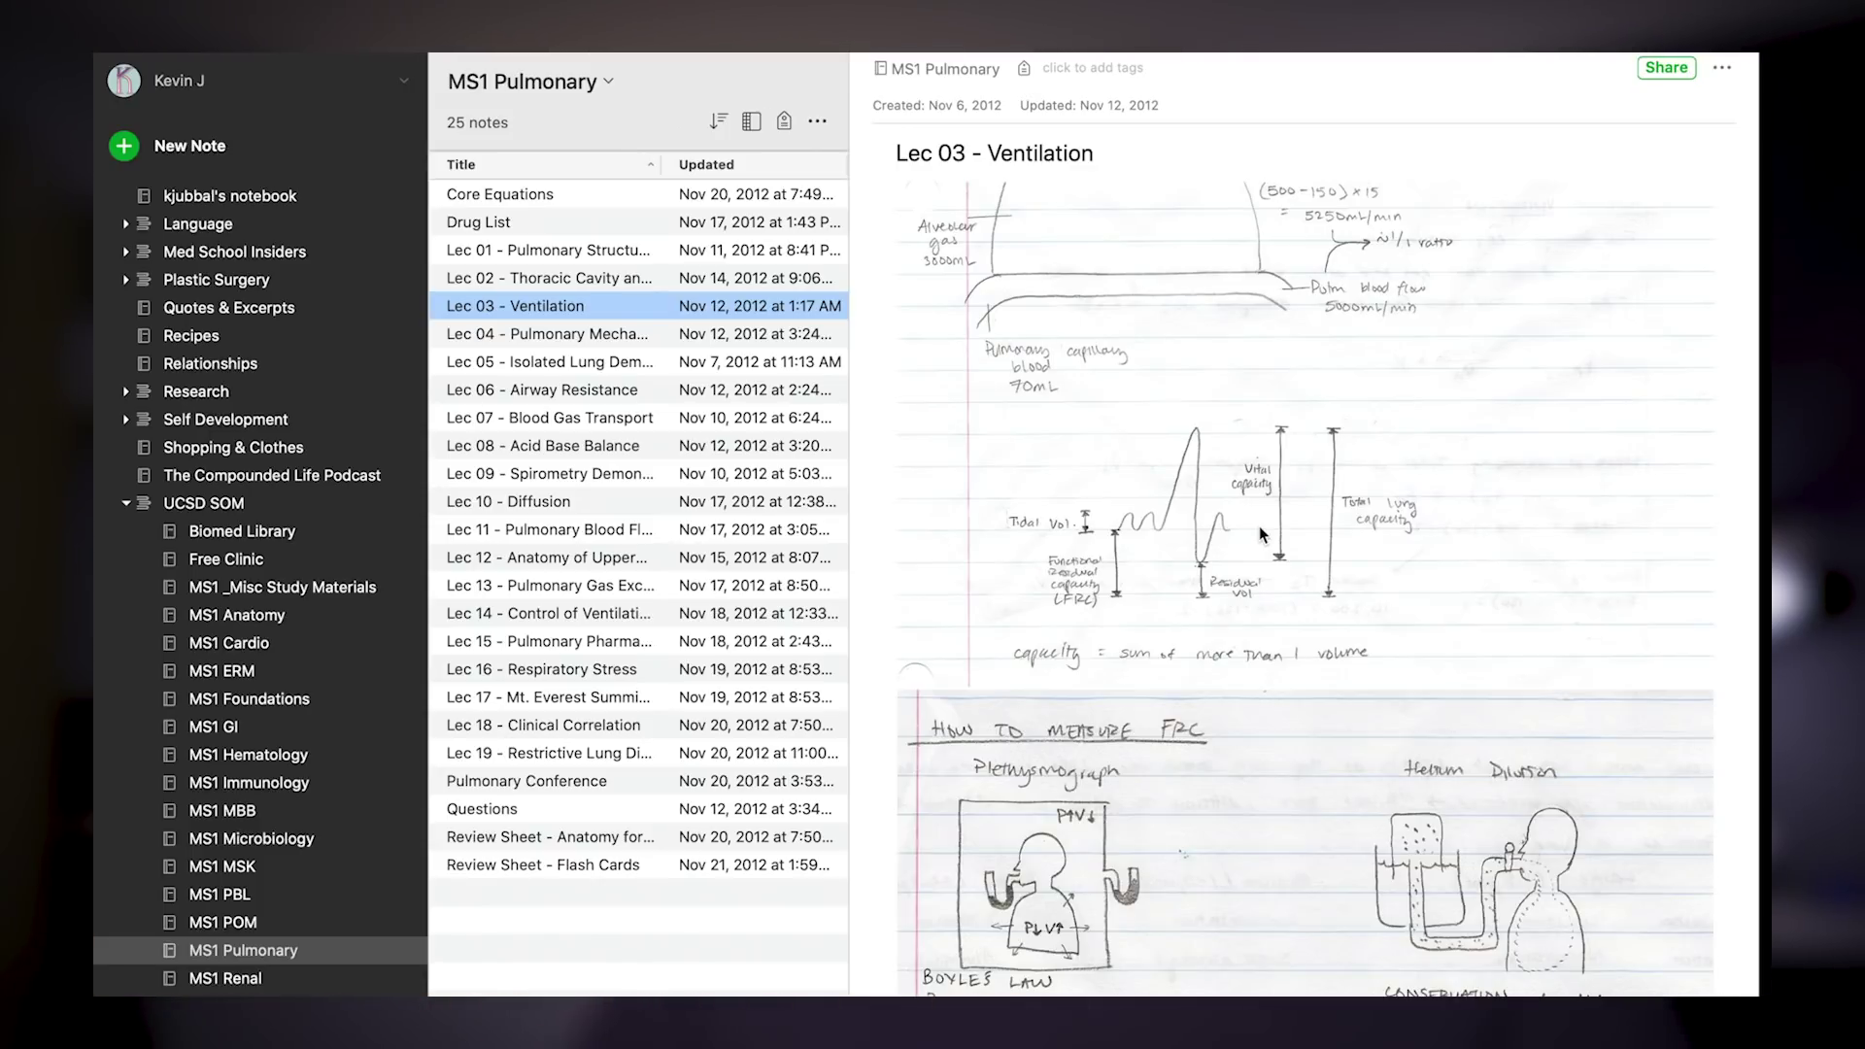
scroll(1261, 535, "up", 3)
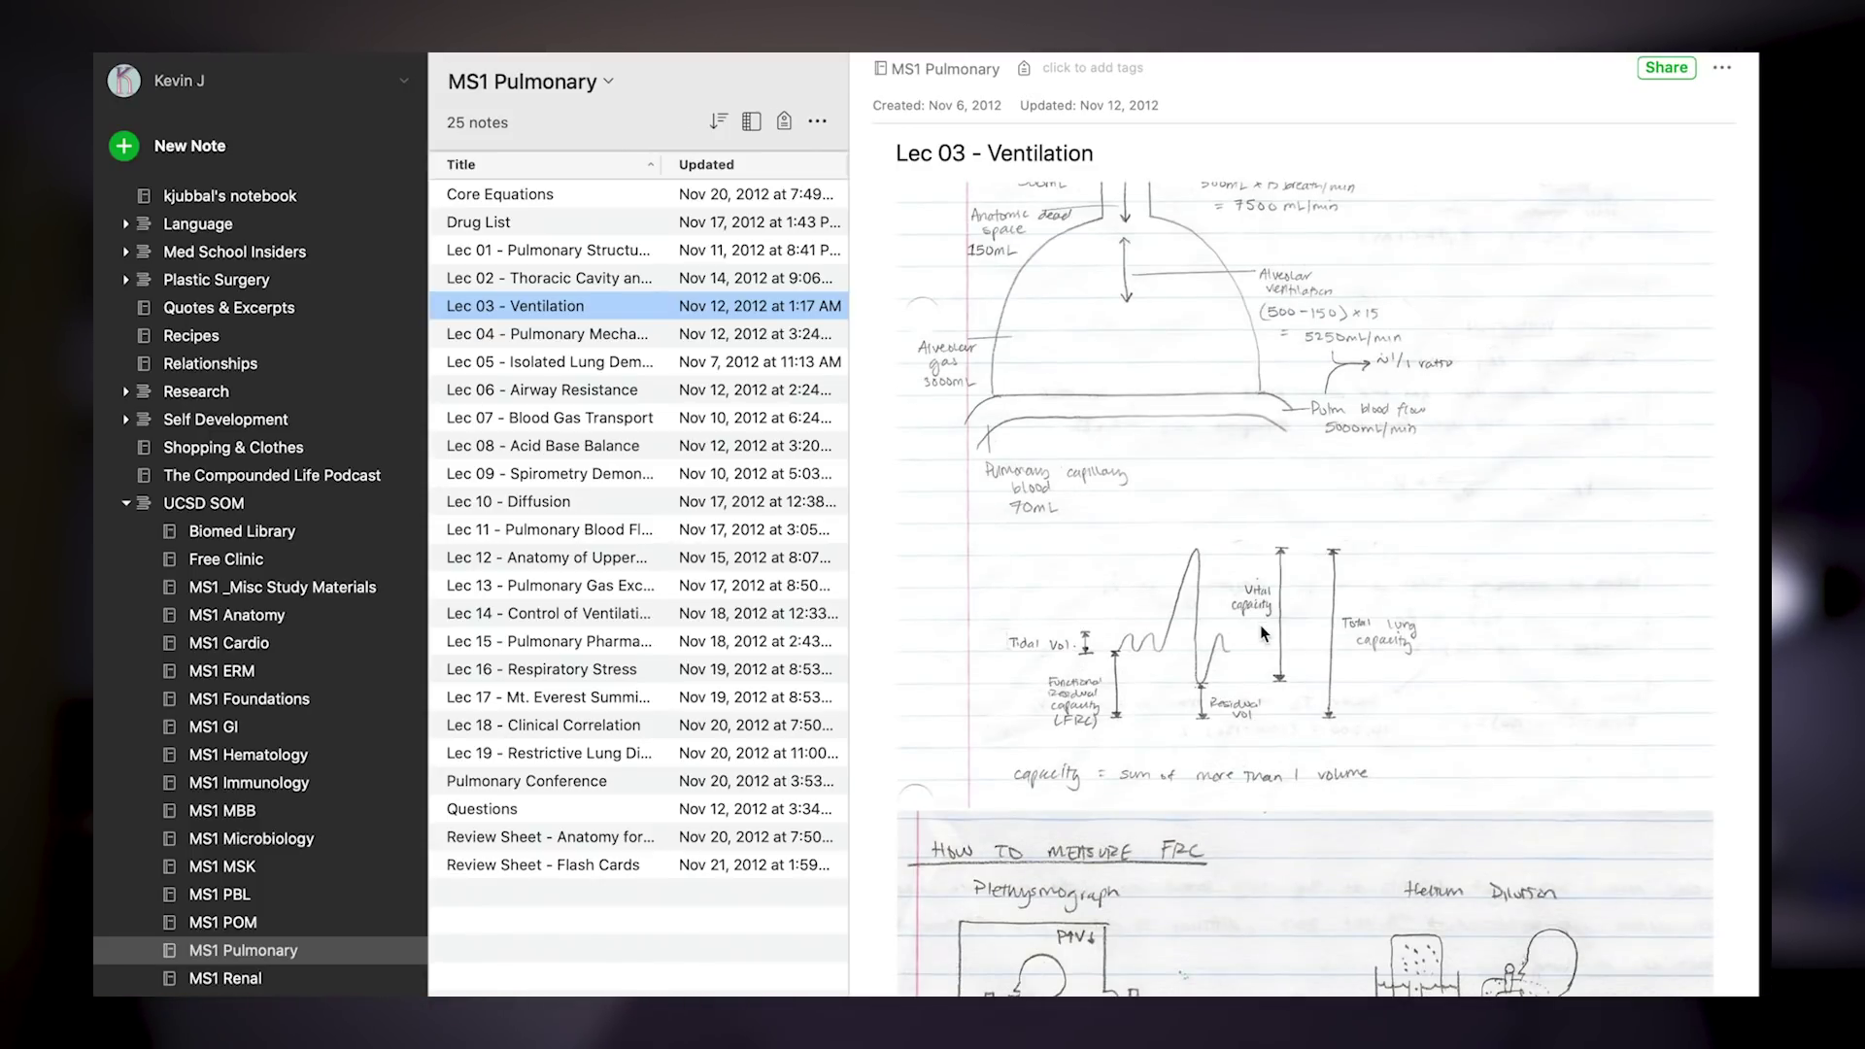
scroll(1260, 626, "up", 3)
scroll(1253, 379, "up", 3)
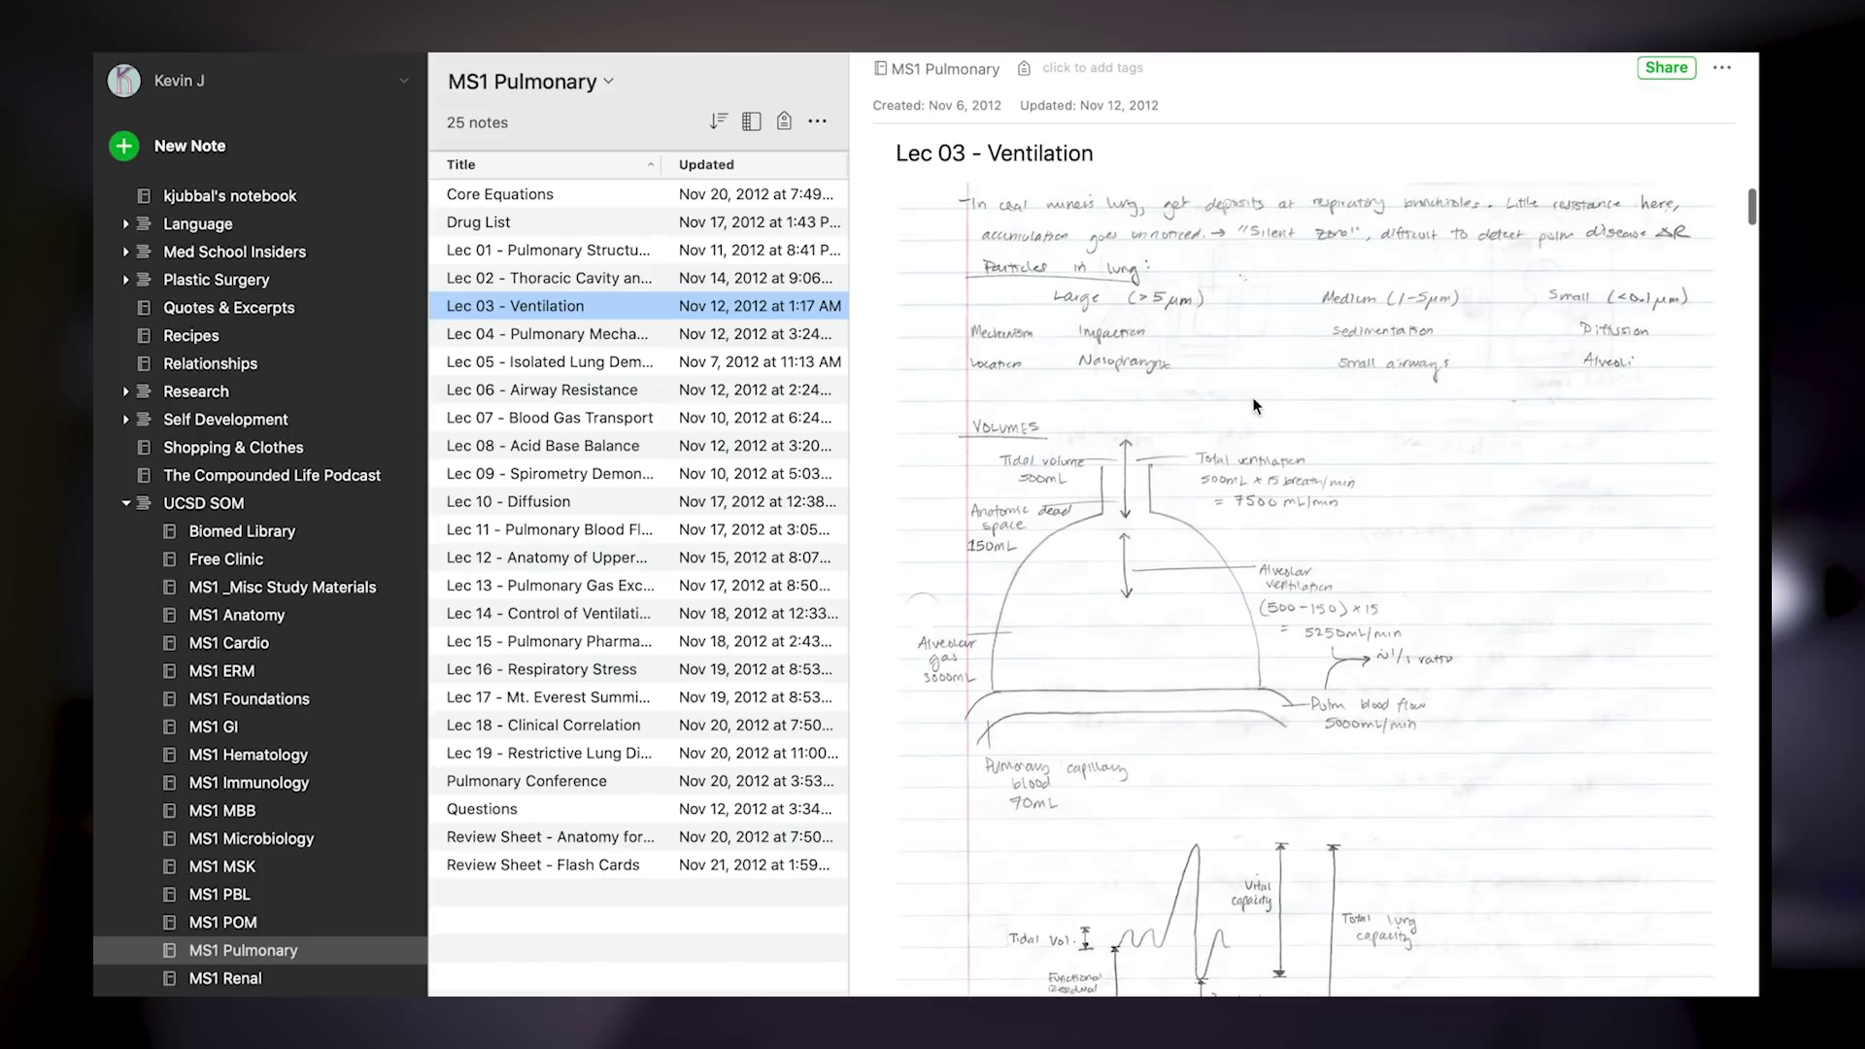